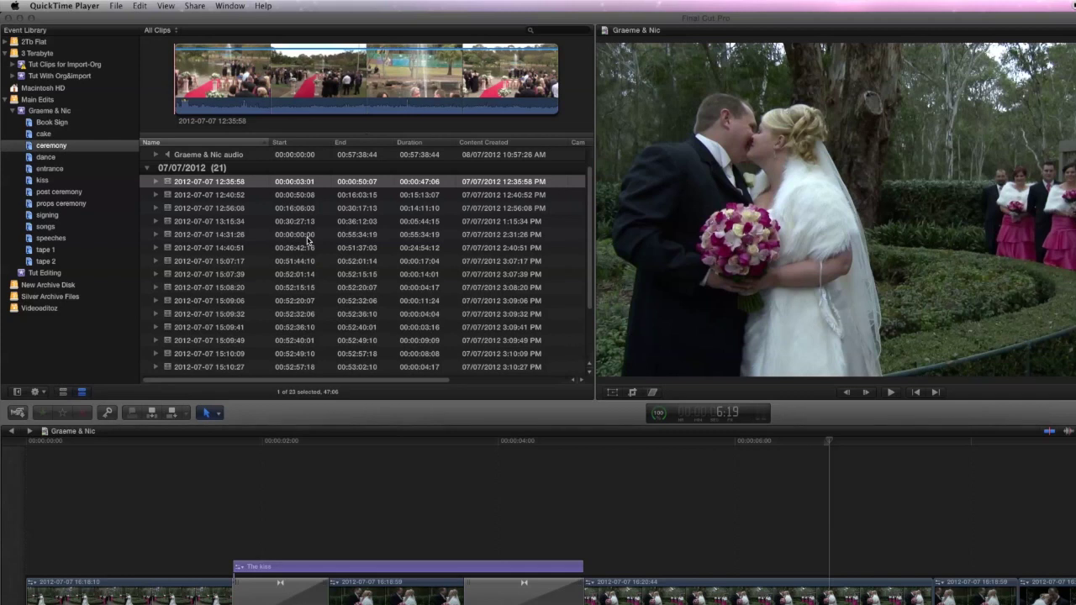
- Examine the ceremony clips, from the separate audio recording to the footage of each camera, including their Camera Name entries
click(310, 156)
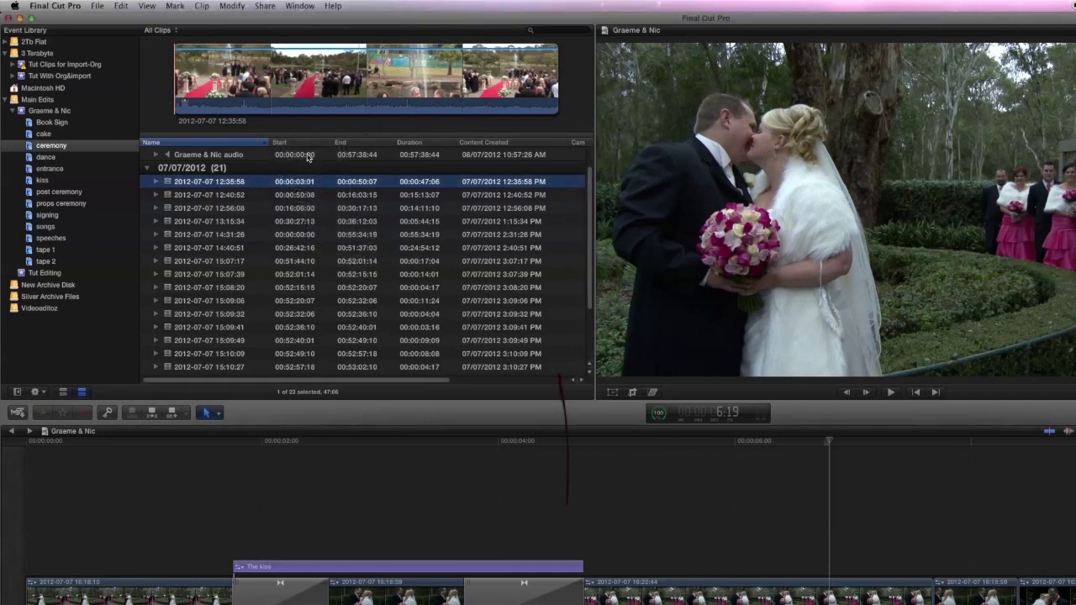
click(309, 156)
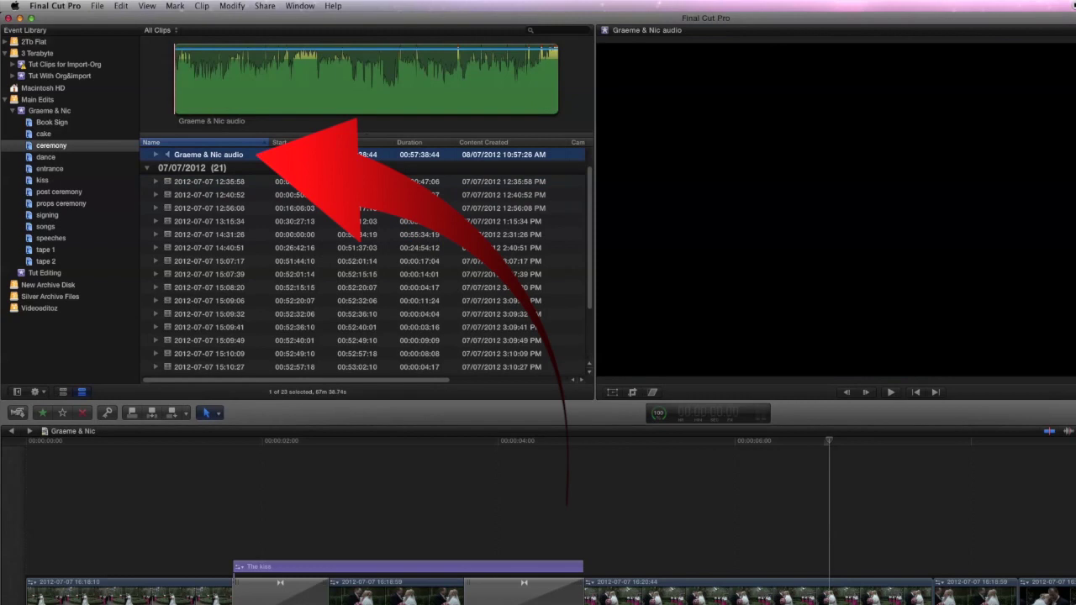
scroll(268, 191, down, 1)
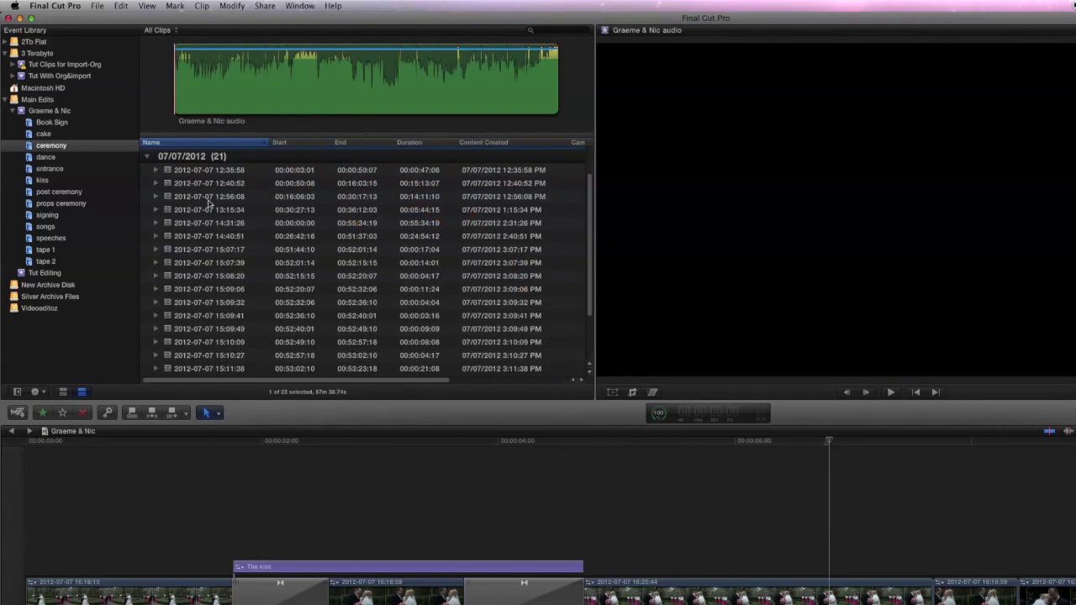
scroll(247, 189, down, 3)
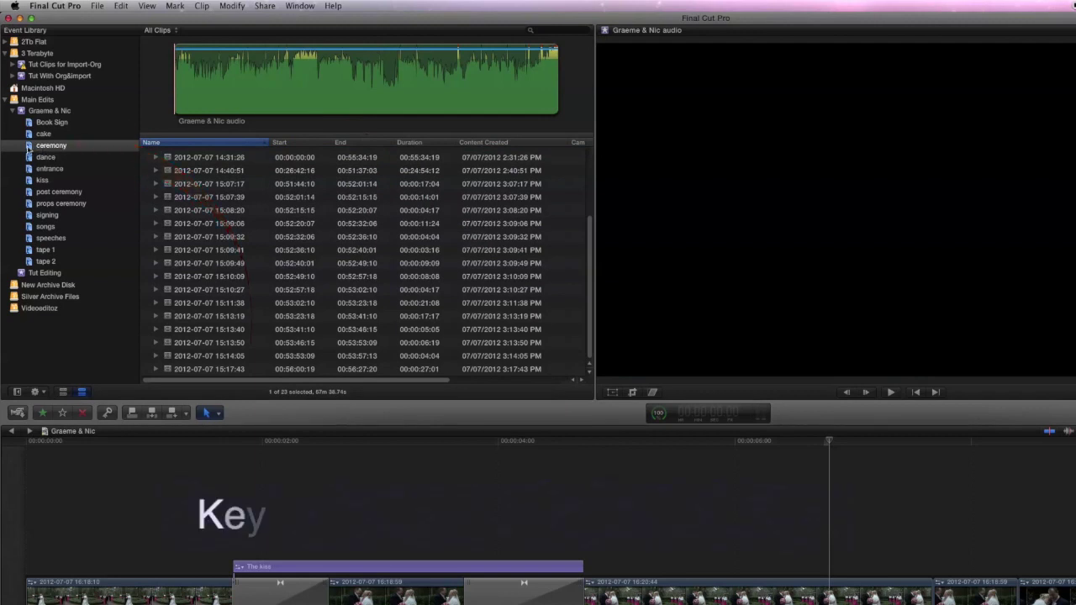
click(261, 160)
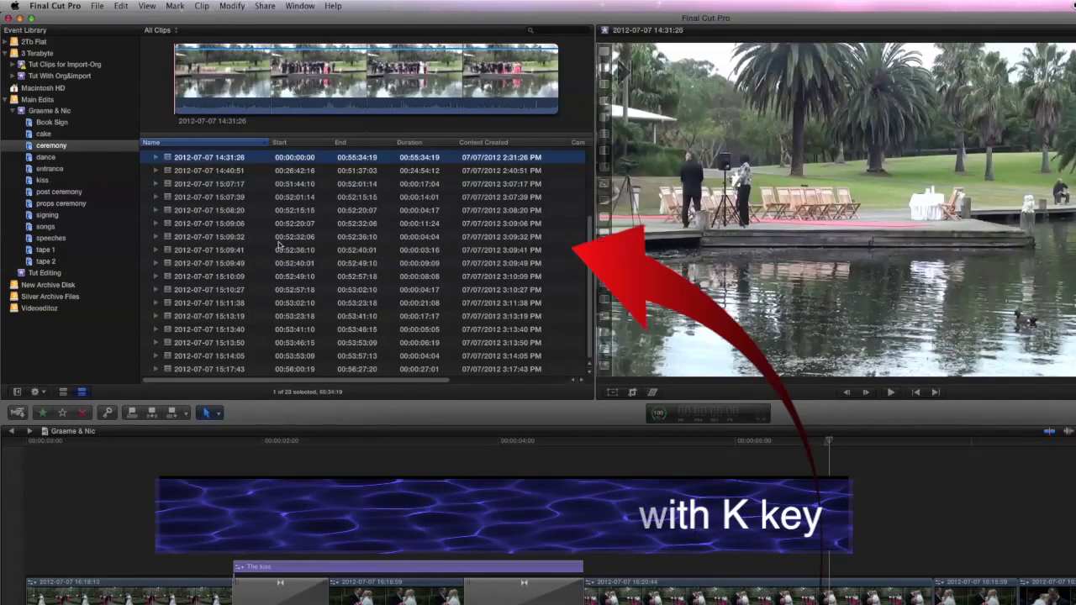
scroll(493, 186, right, 5)
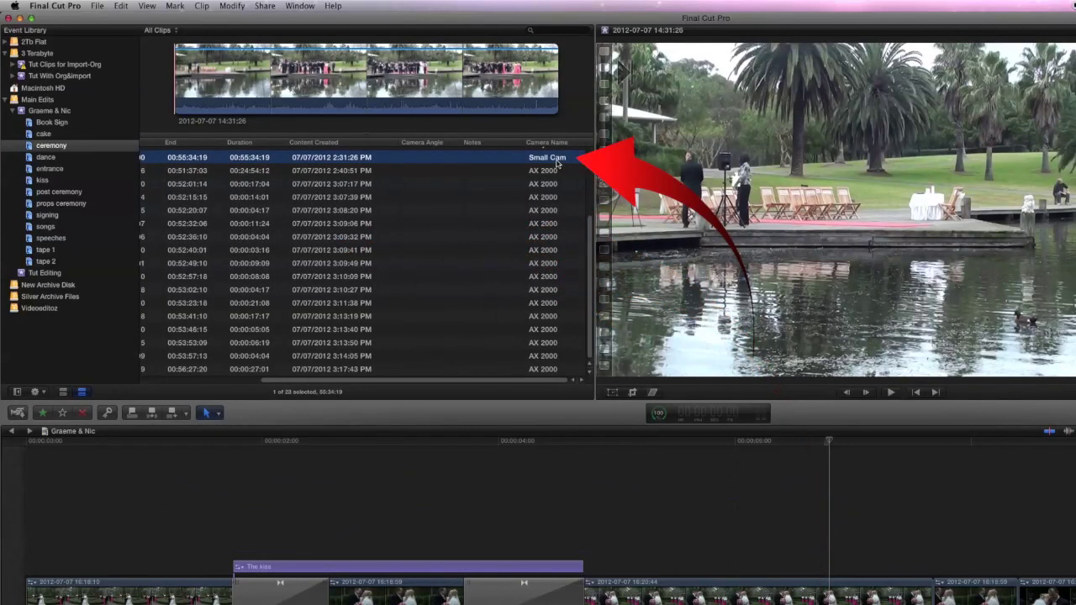
click(354, 91)
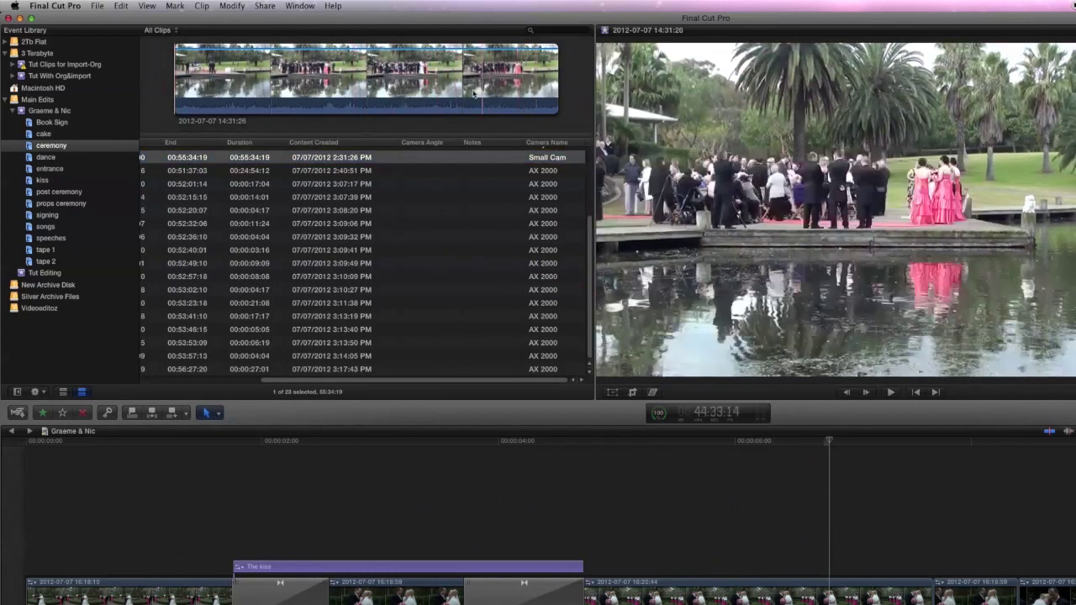
click(542, 172)
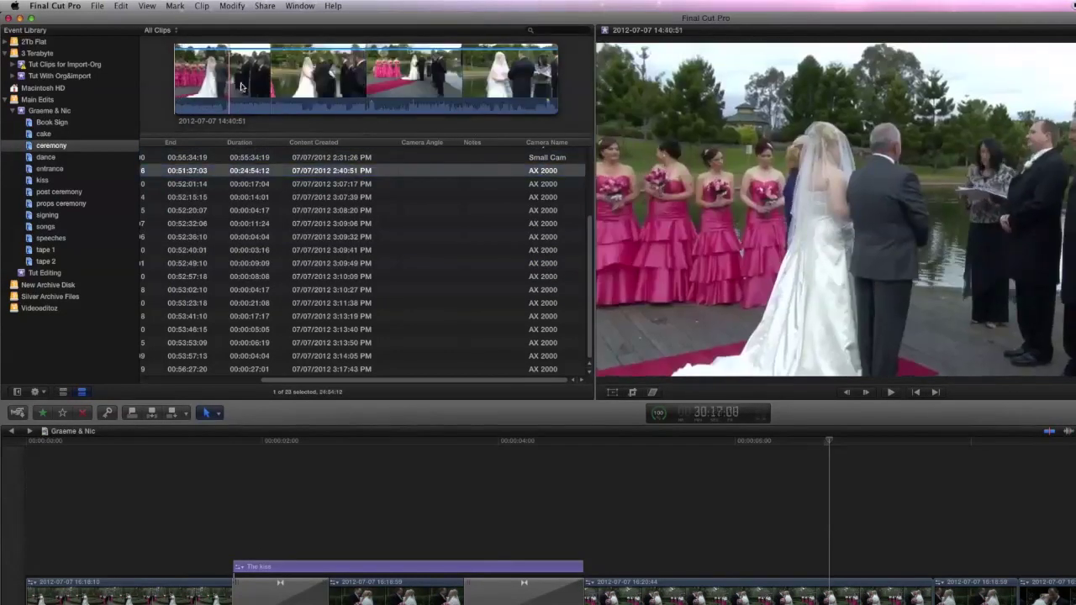
click(538, 184)
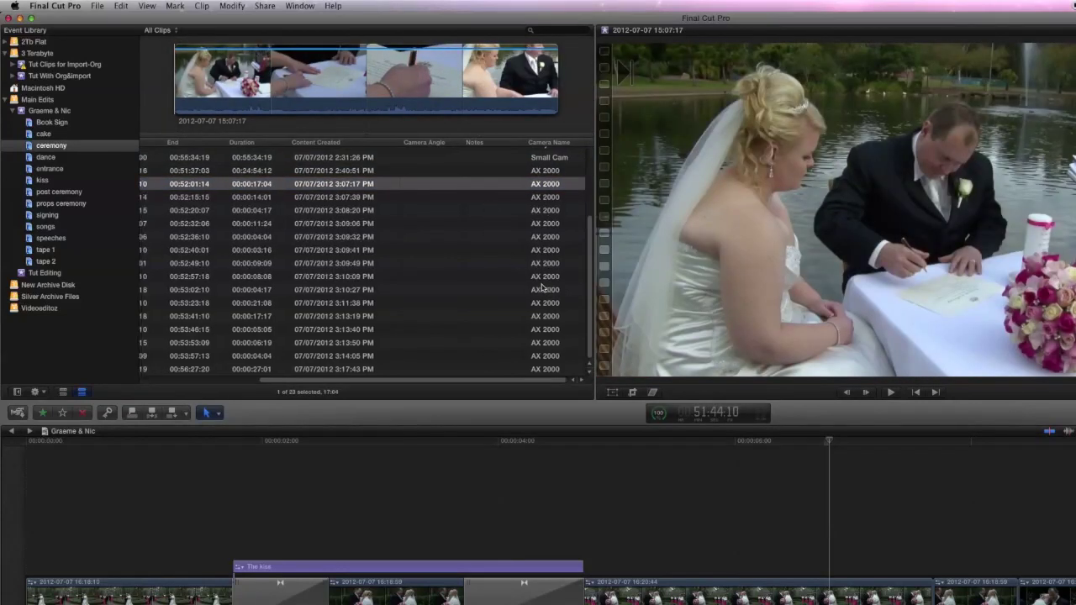
scroll(551, 290, up, 5)
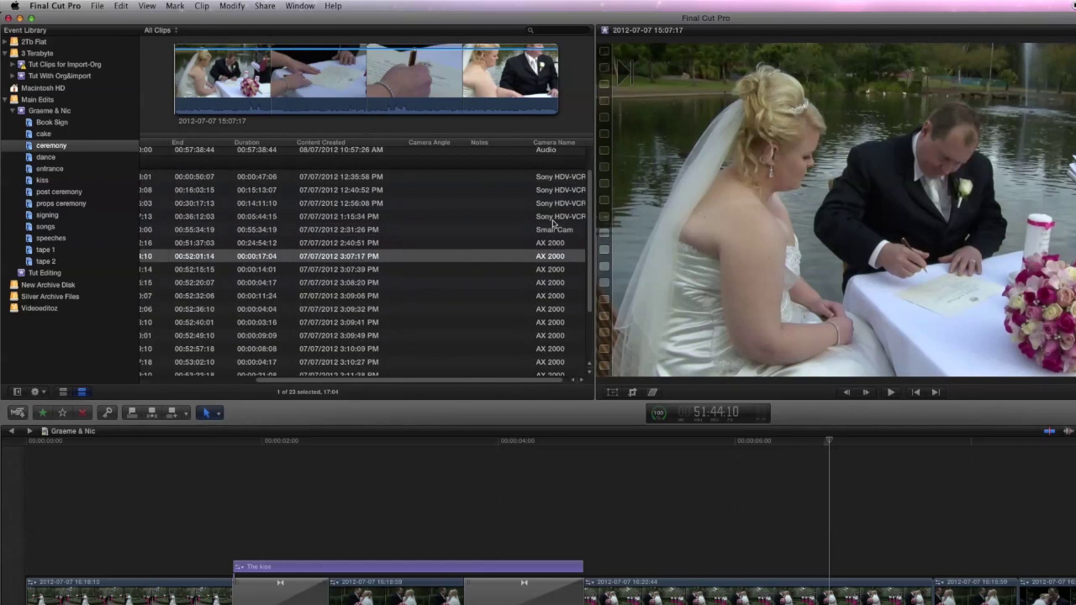
click(552, 221)
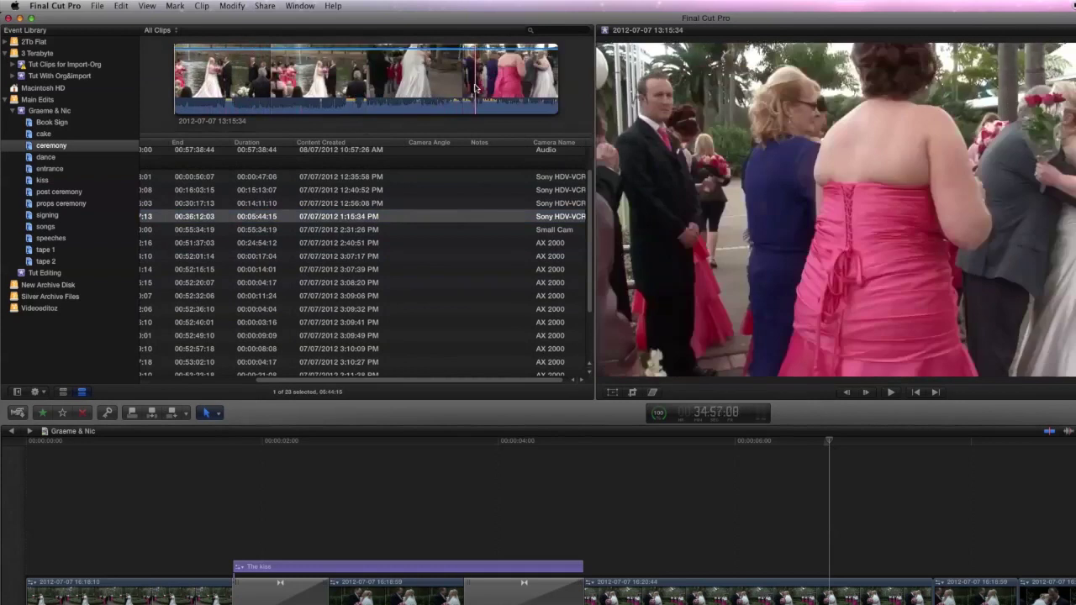
key(Up)
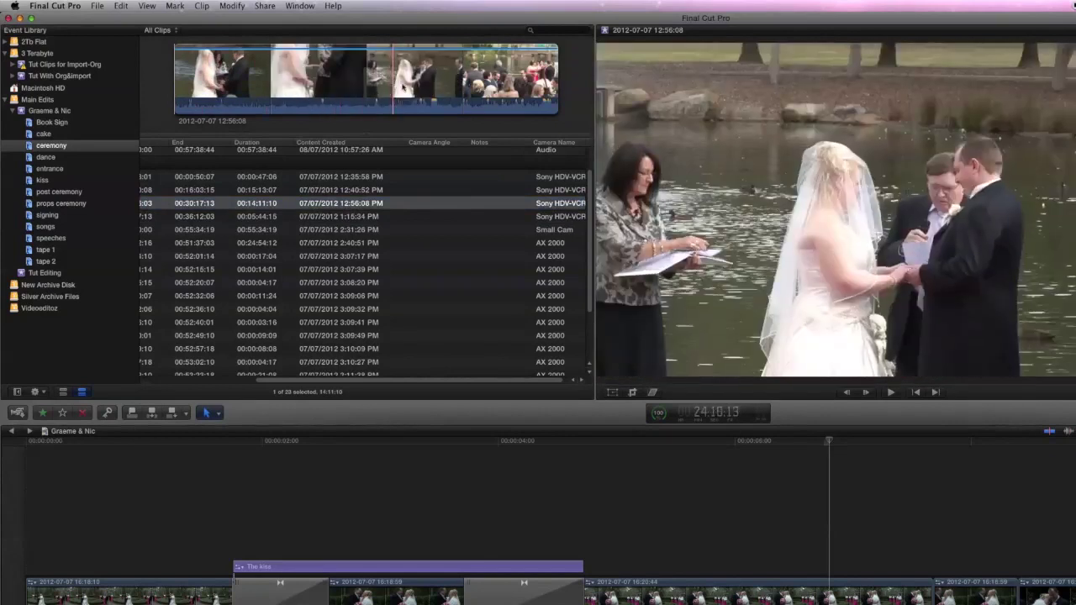
scroll(377, 212, left, 5)
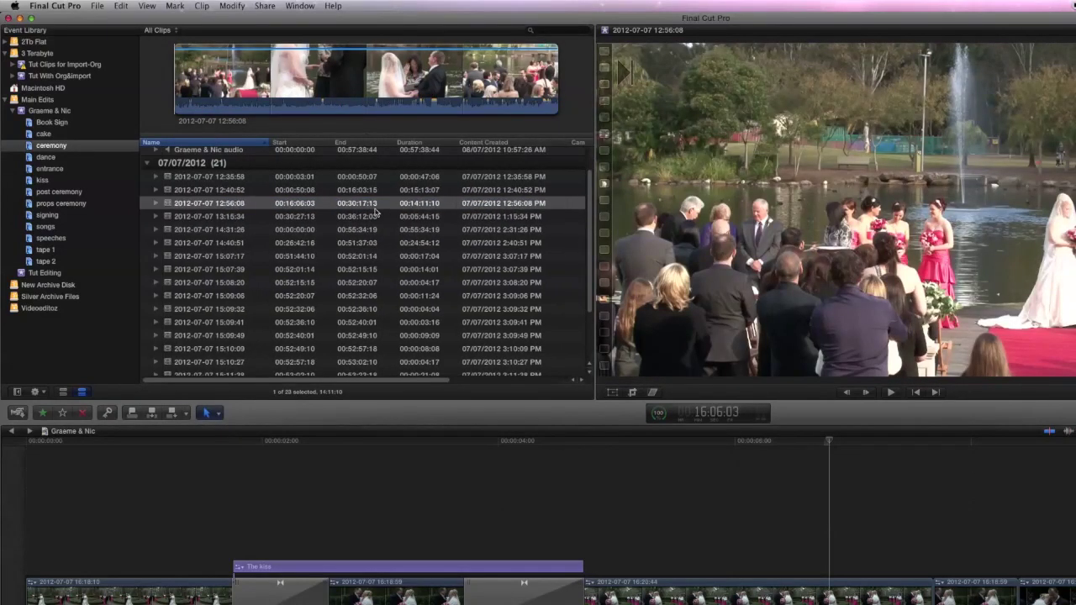
- Select all the 07/07/2012 video clips in the ceremony collection together with the separate audio recording
click(236, 150)
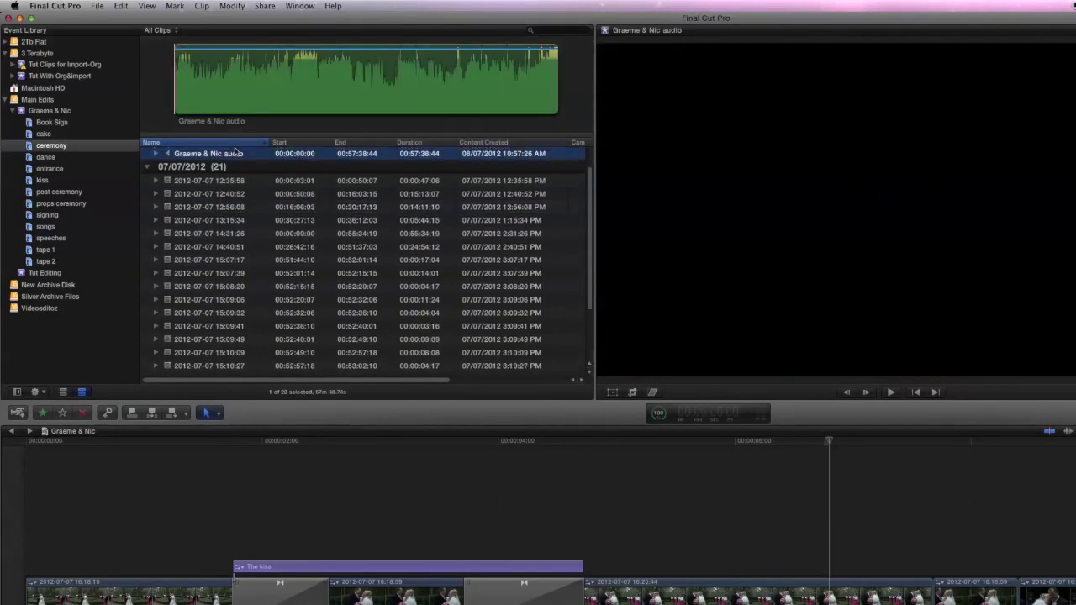
click(225, 182)
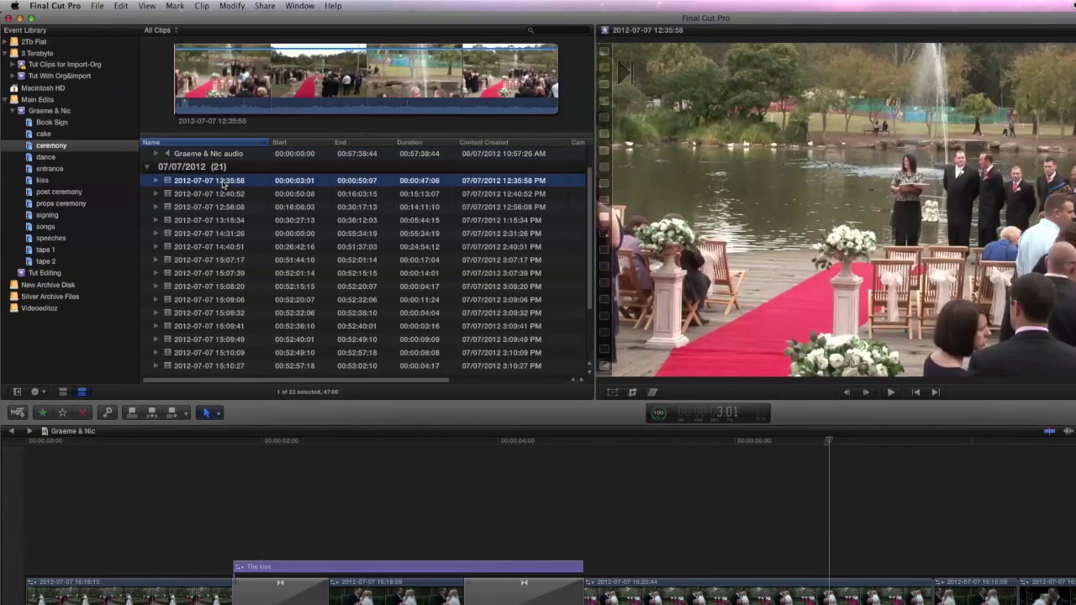
key(super+a)
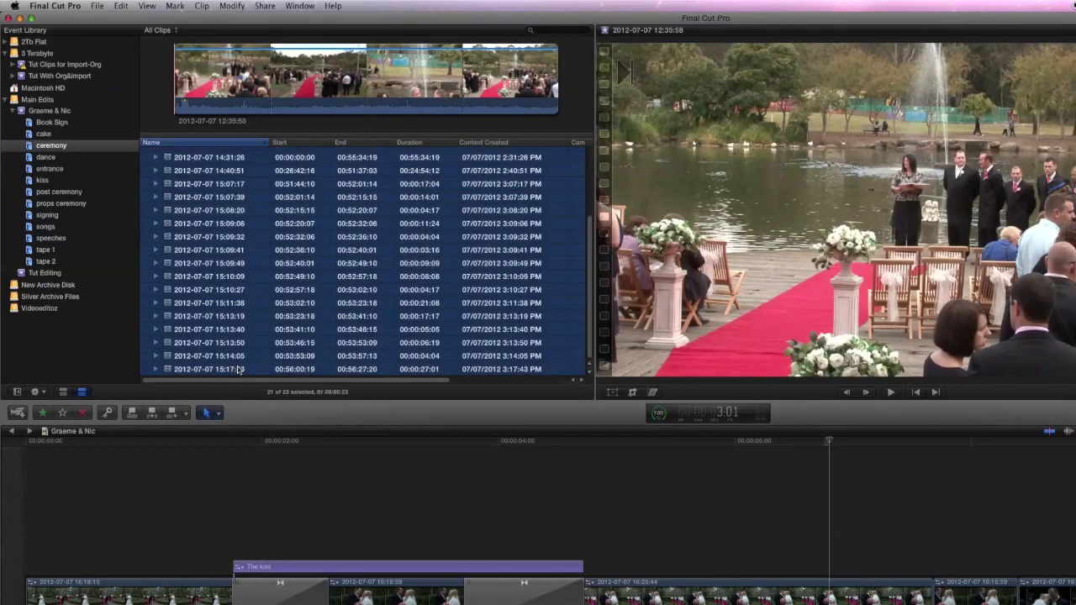
scroll(321, 253, down, 2)
scroll(321, 253, up, 3)
super+click(210, 151)
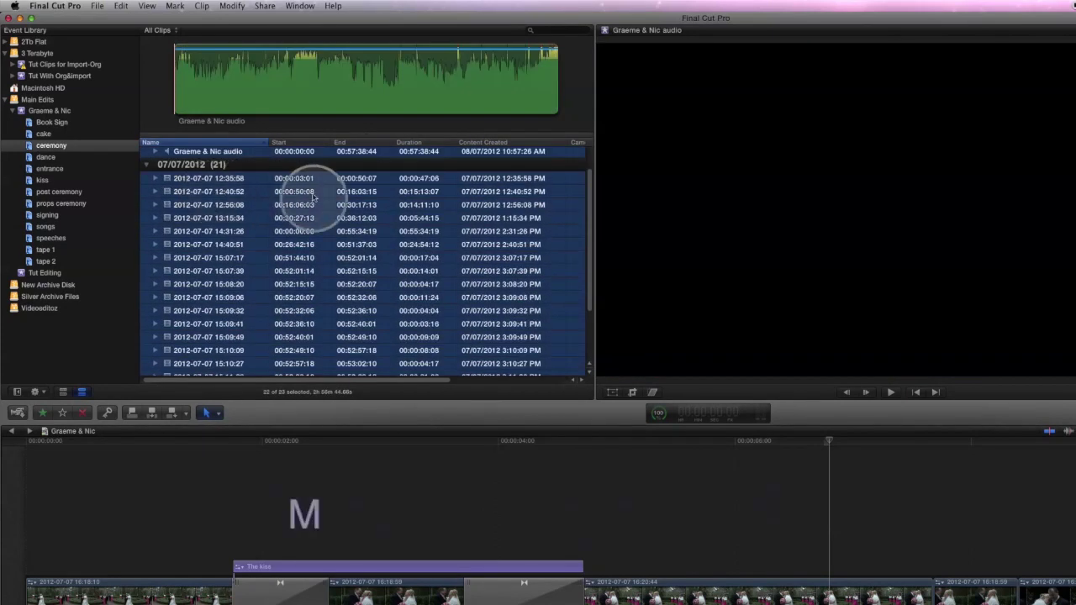
- Start a new multicam clip from the selected clips and name it "Ceremony"
right_click(207, 188)
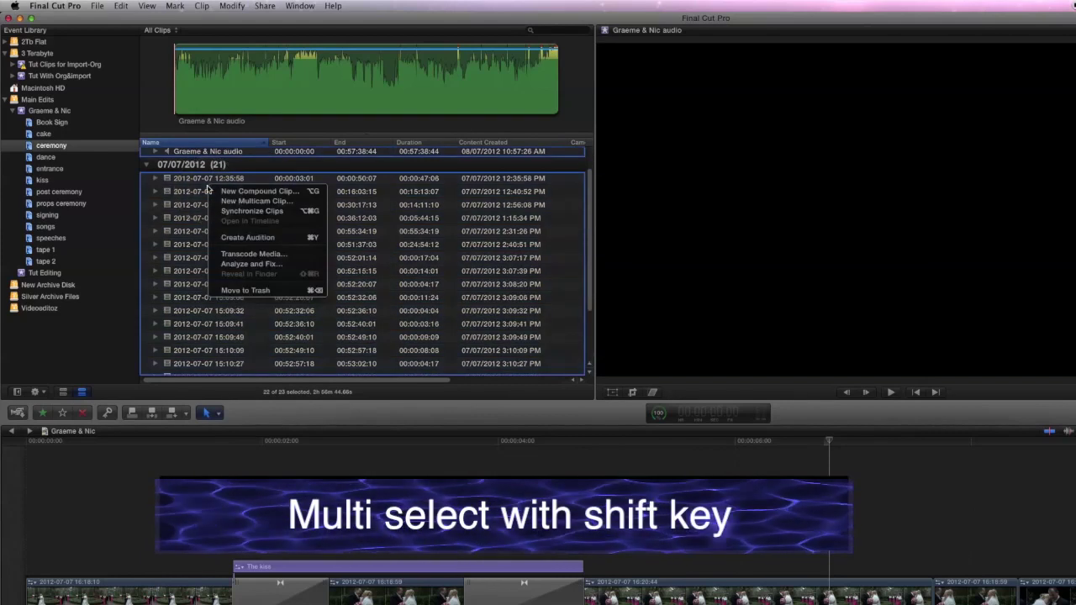
click(292, 204)
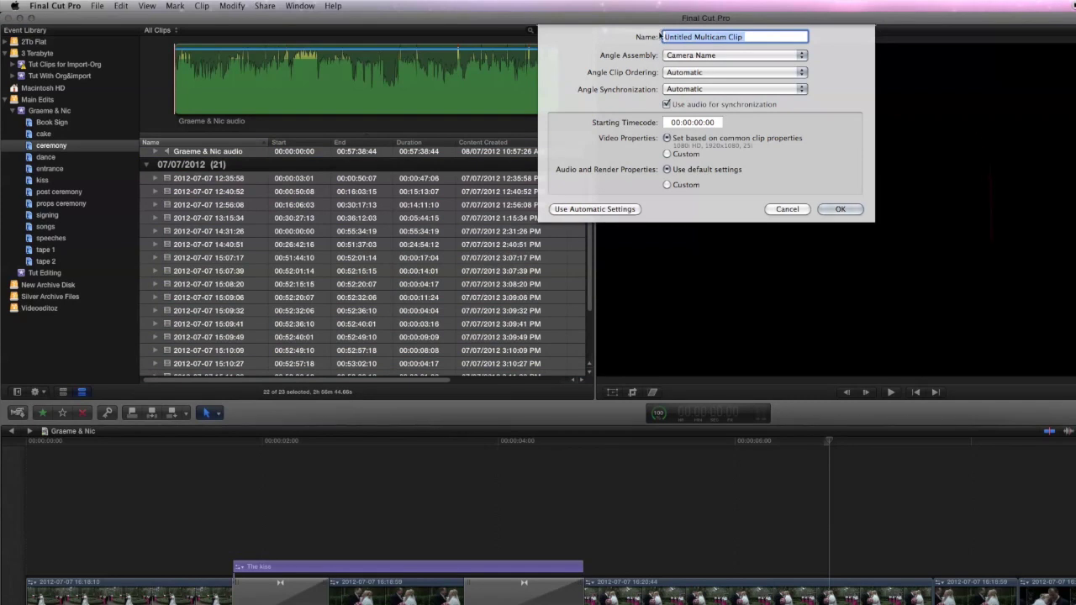
text(Ceremony)
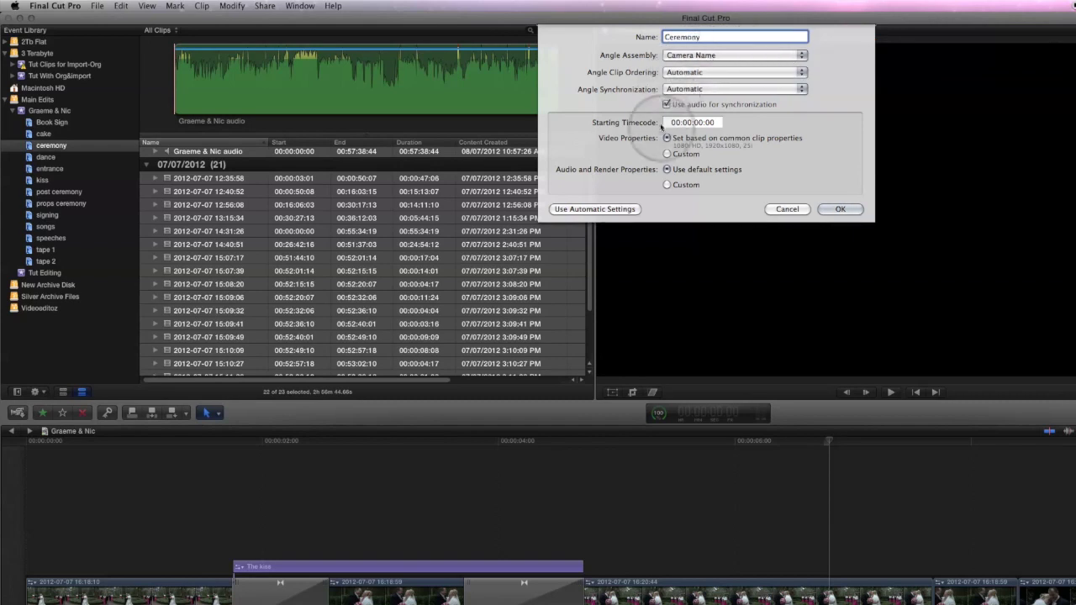
- Examine the options for Angle Assembly, Angle Clip Ordering and Angle Synchronization without changing them
click(689, 56)
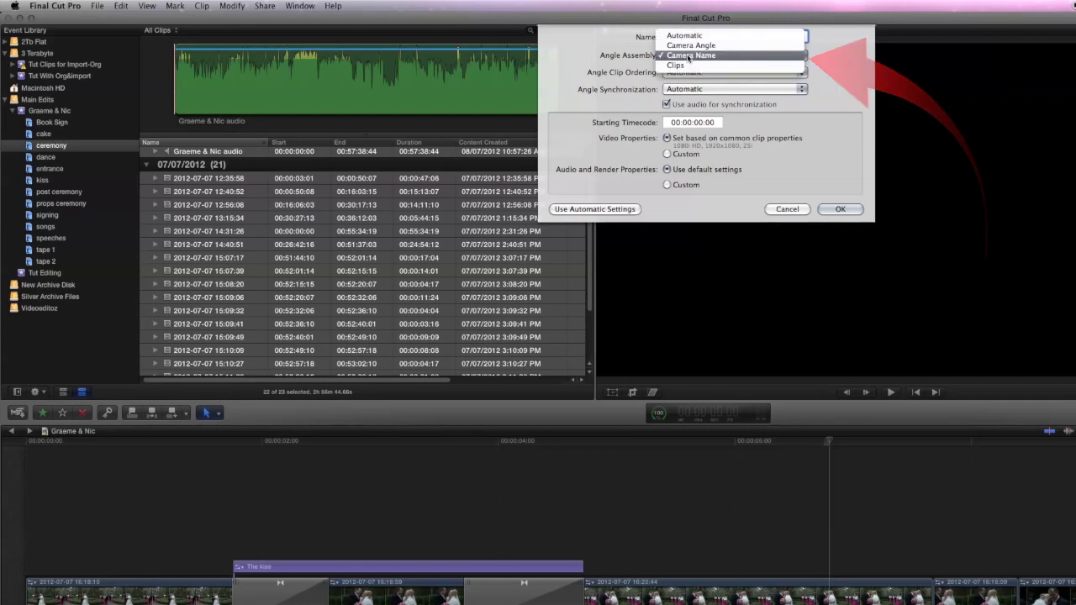
click(816, 71)
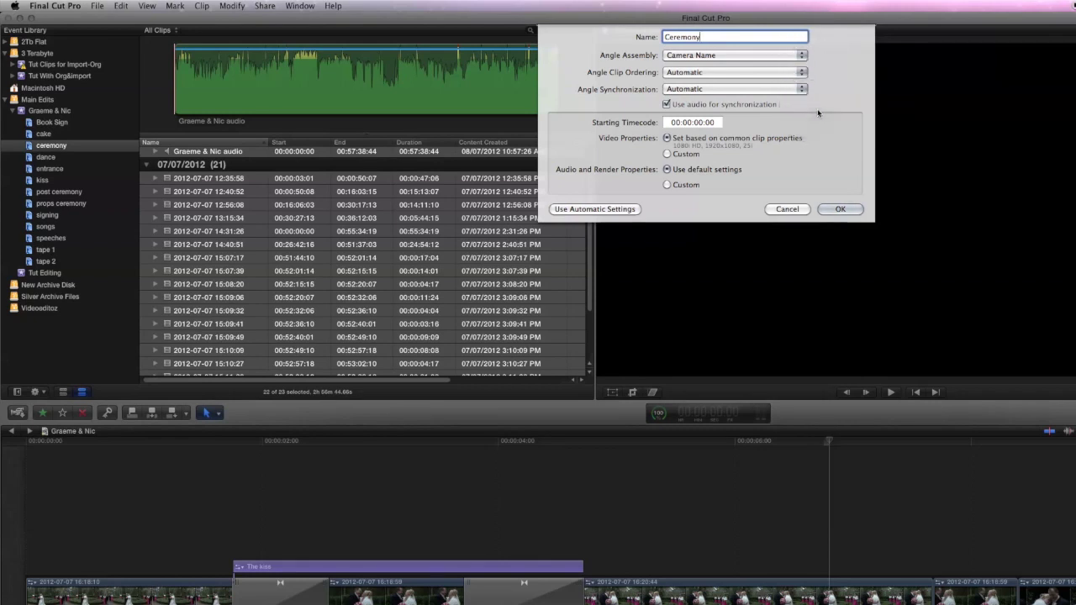
click(804, 74)
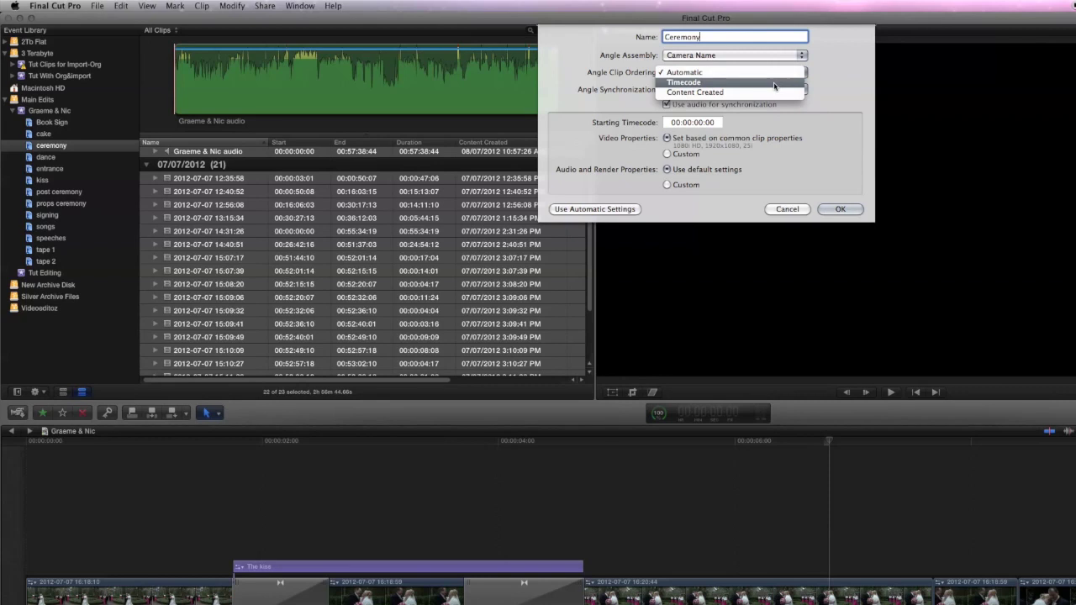
click(805, 89)
click(805, 89)
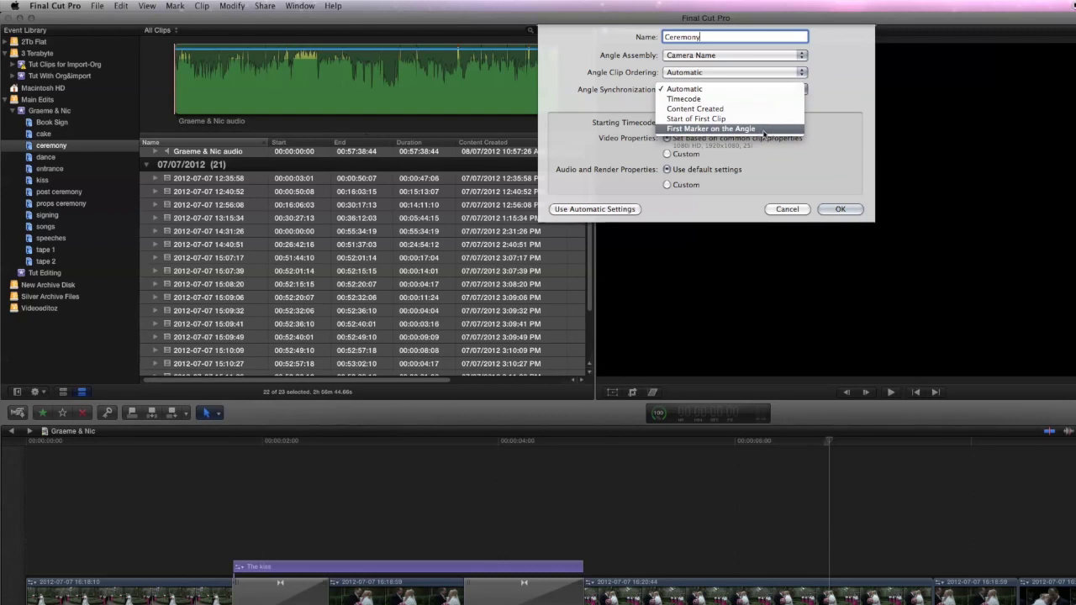
click(807, 164)
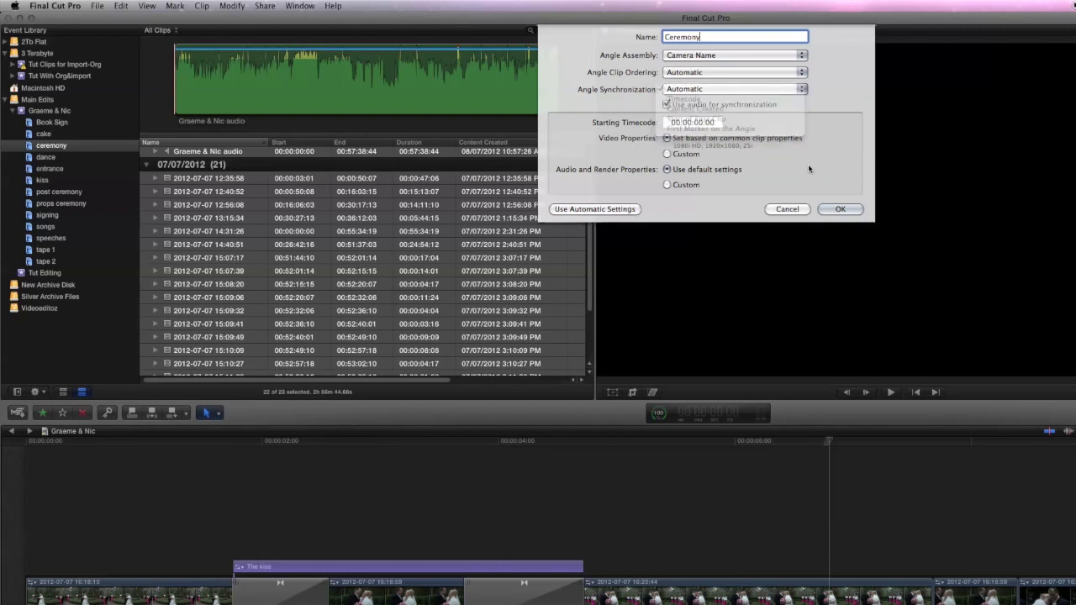
click(813, 97)
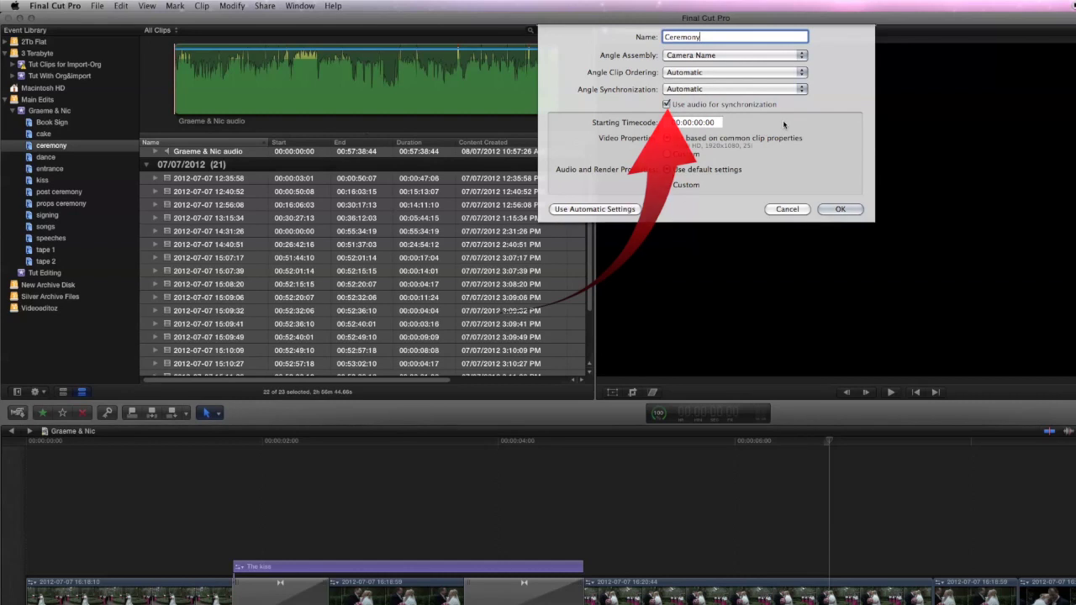
click(802, 89)
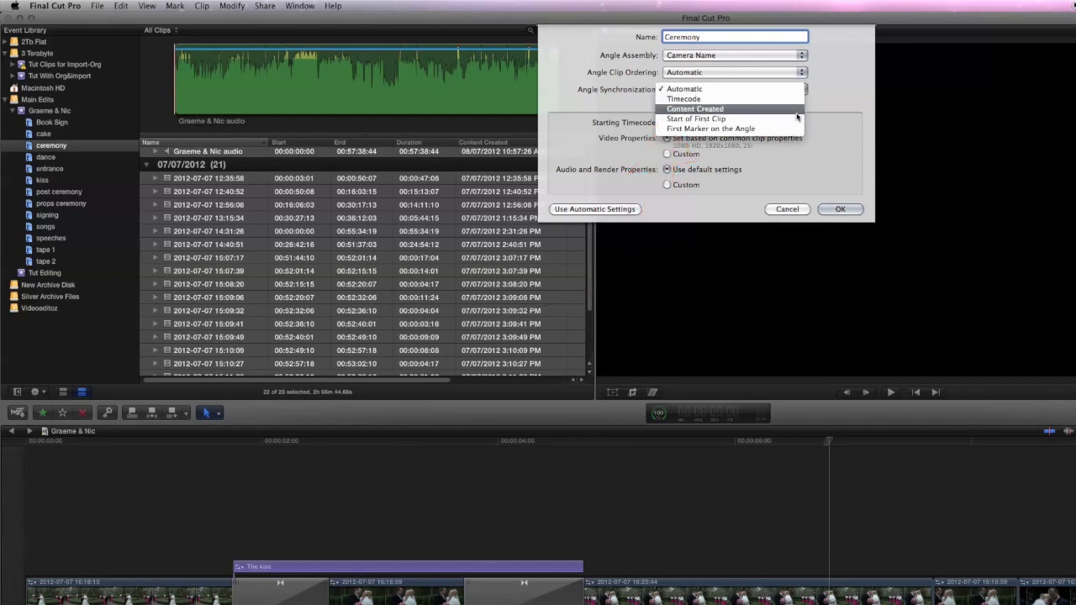
click(688, 37)
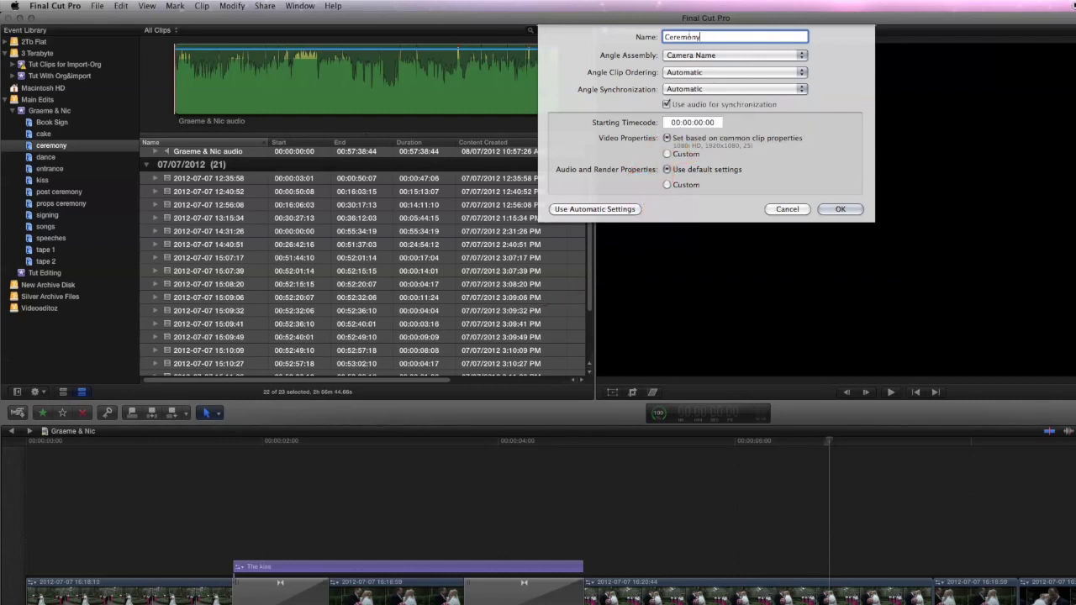
- Create the Ceremony multicam clip, add it to the ceremony keyword collection and display that collection
click(841, 210)
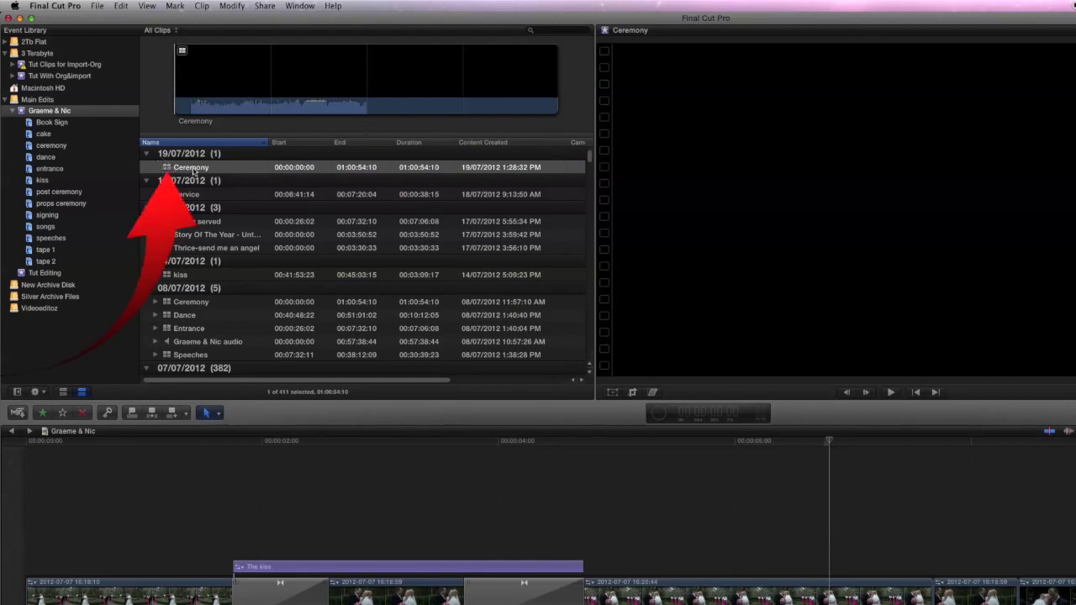
drag(199, 171, 73, 147)
click(55, 148)
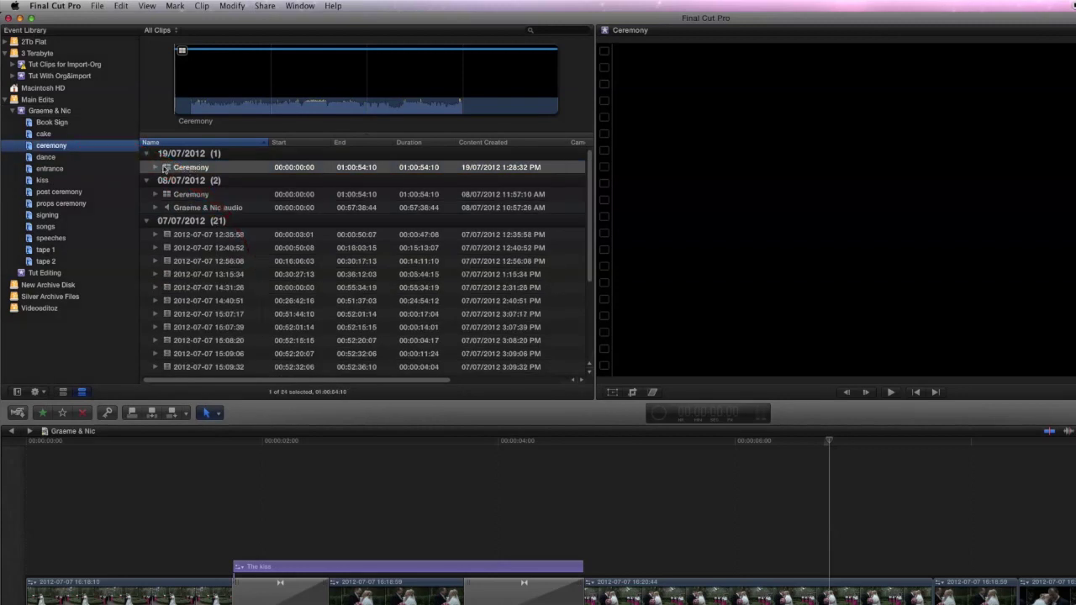
- Select the Ceremony multicam clip dated 08/07/2012 and show its camera angles in the Angle Viewer
scroll(165, 168, down, 2)
click(195, 157)
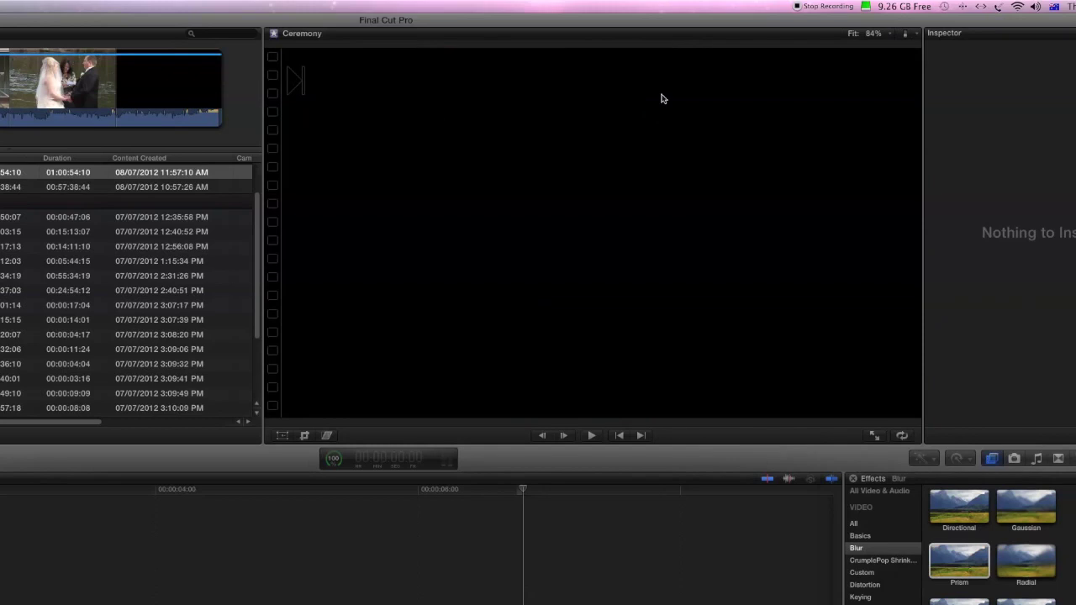
click(905, 34)
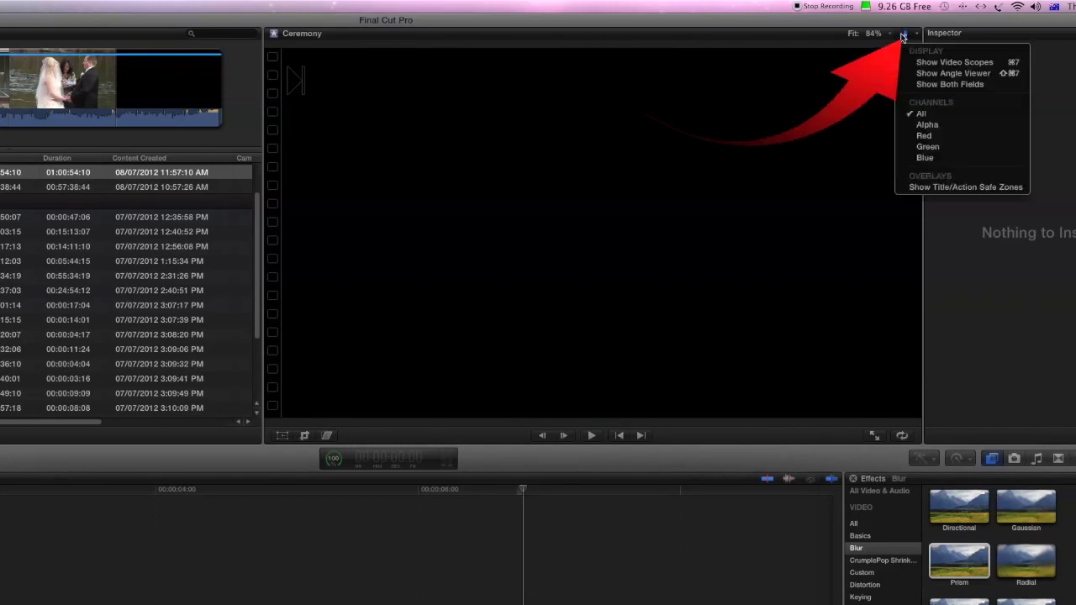
click(933, 73)
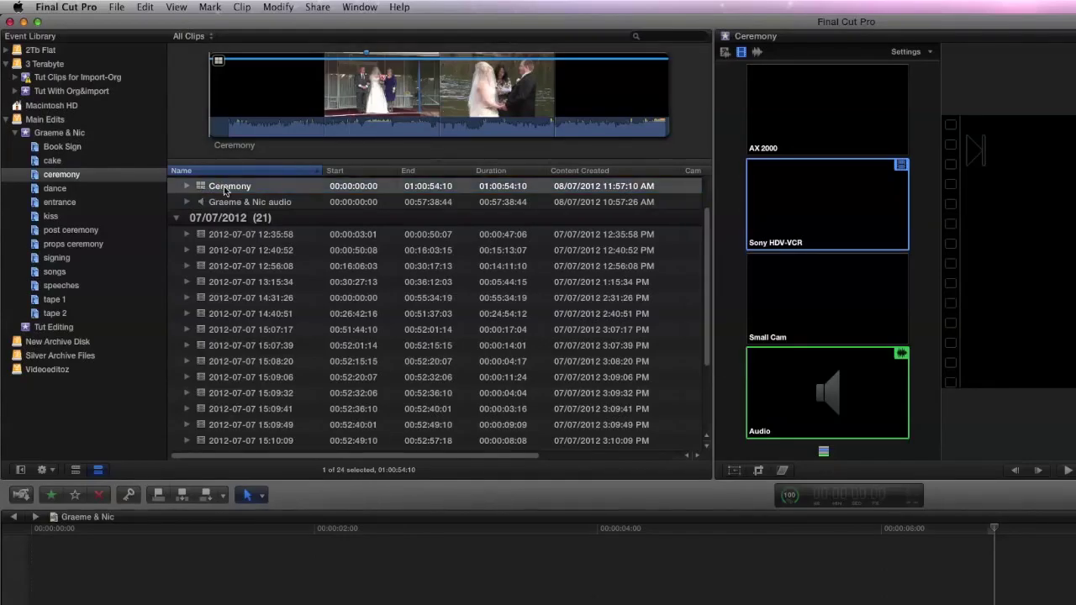
- Open the Ceremony multicam clip in the Angle Editor
click(179, 189)
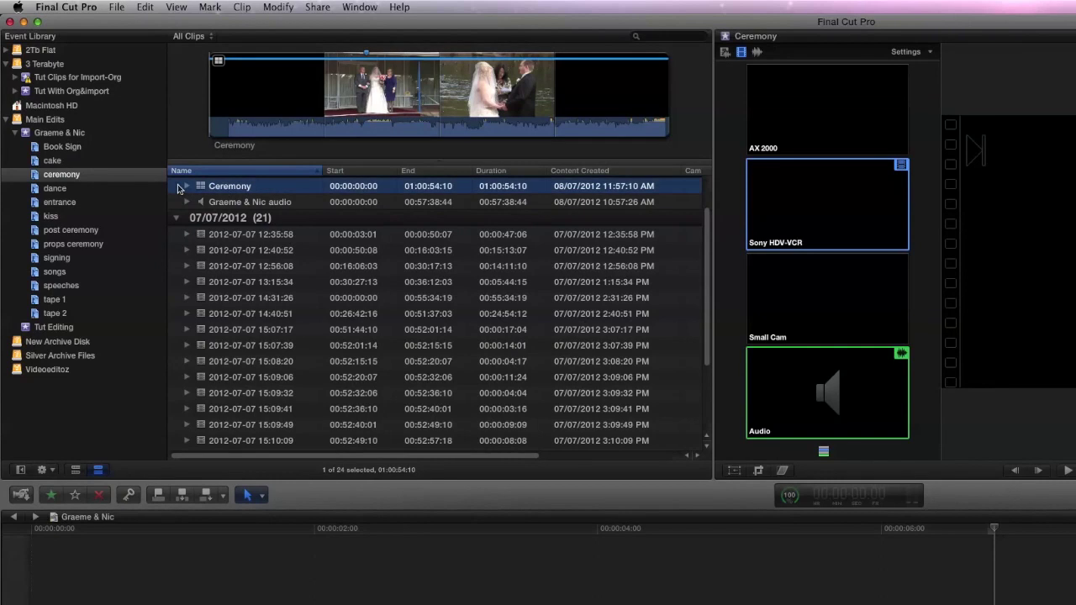
right_click(267, 191)
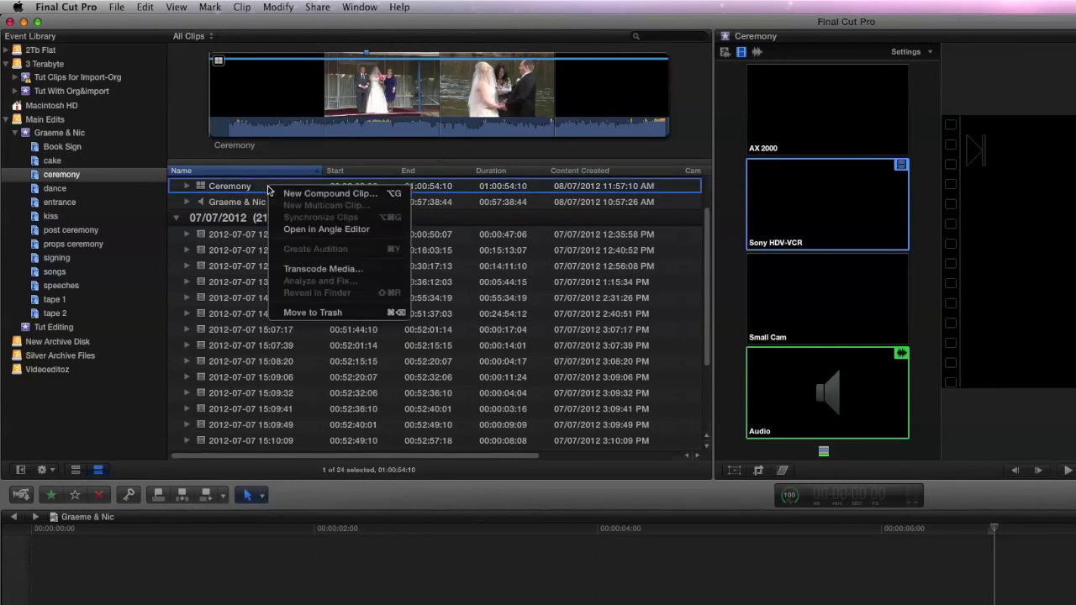
click(319, 229)
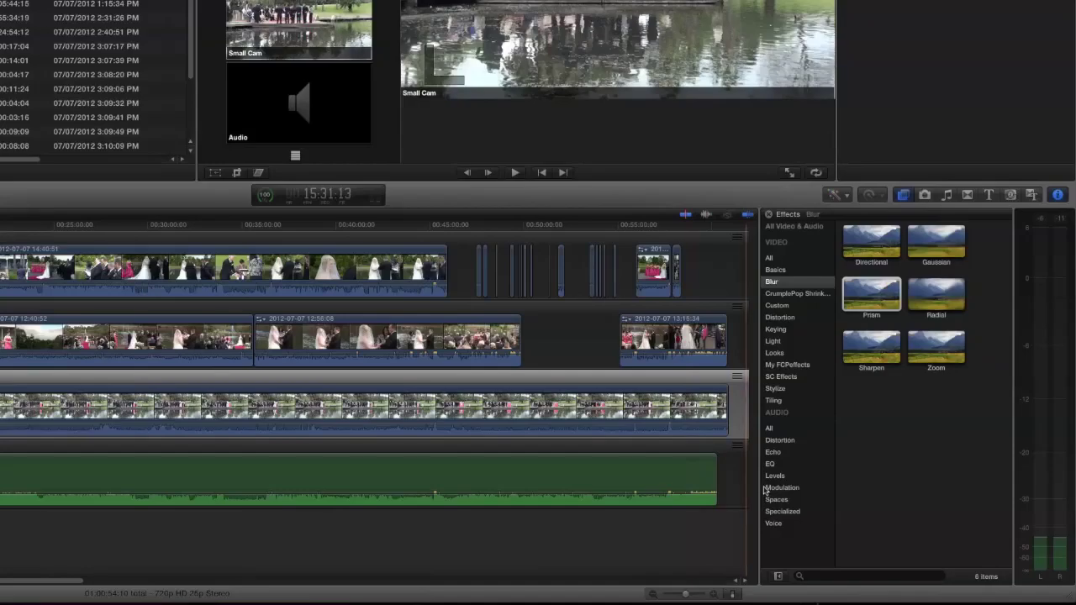
- Move the Small Cam angle above the Sony HDV-VCR angle in the Angle Editor
key(End)
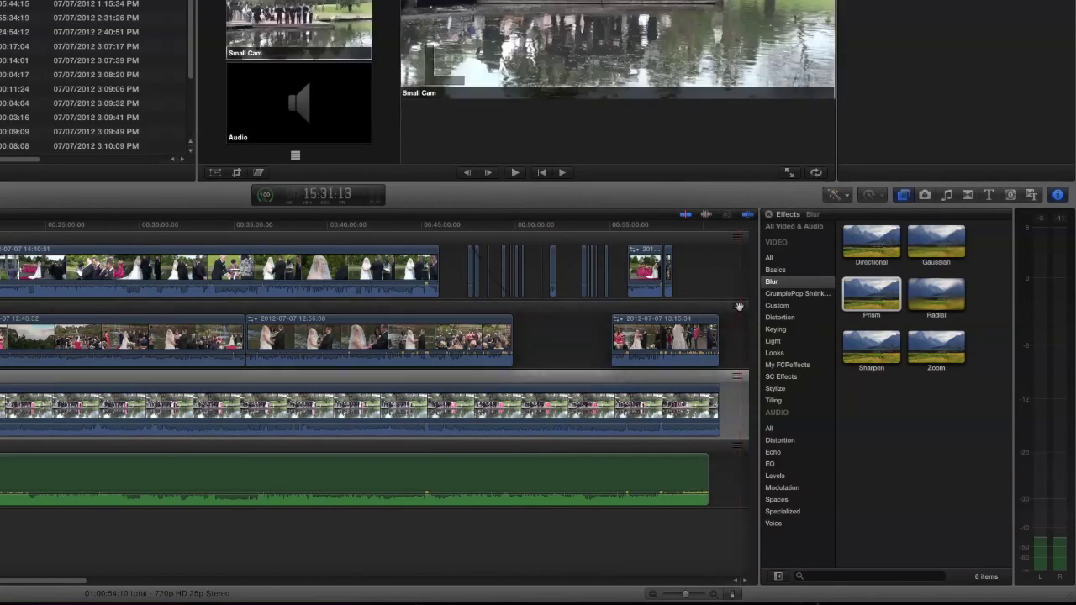
click(739, 307)
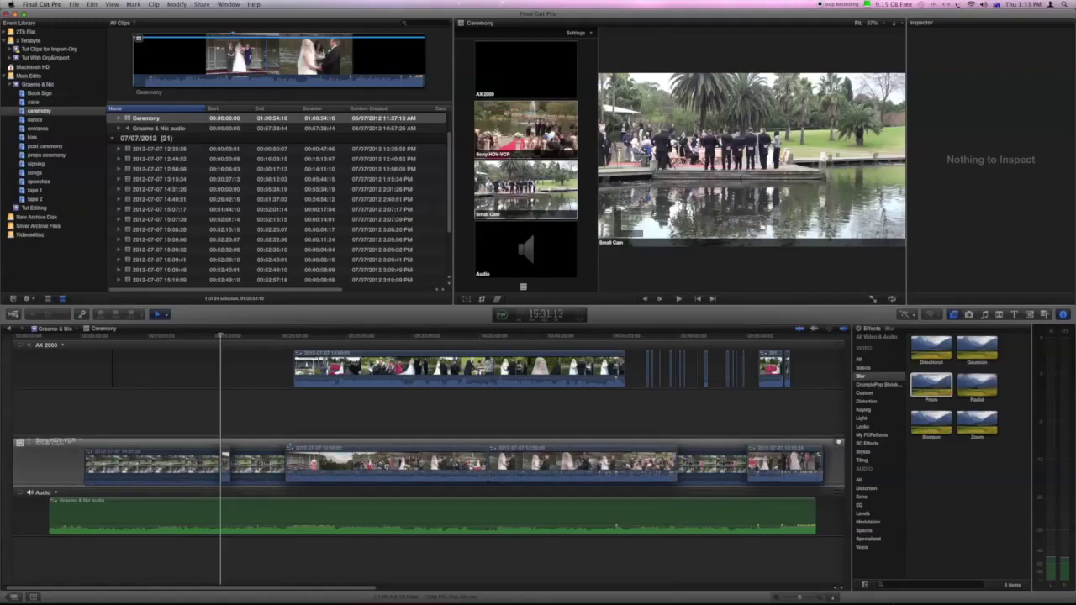
click(838, 440)
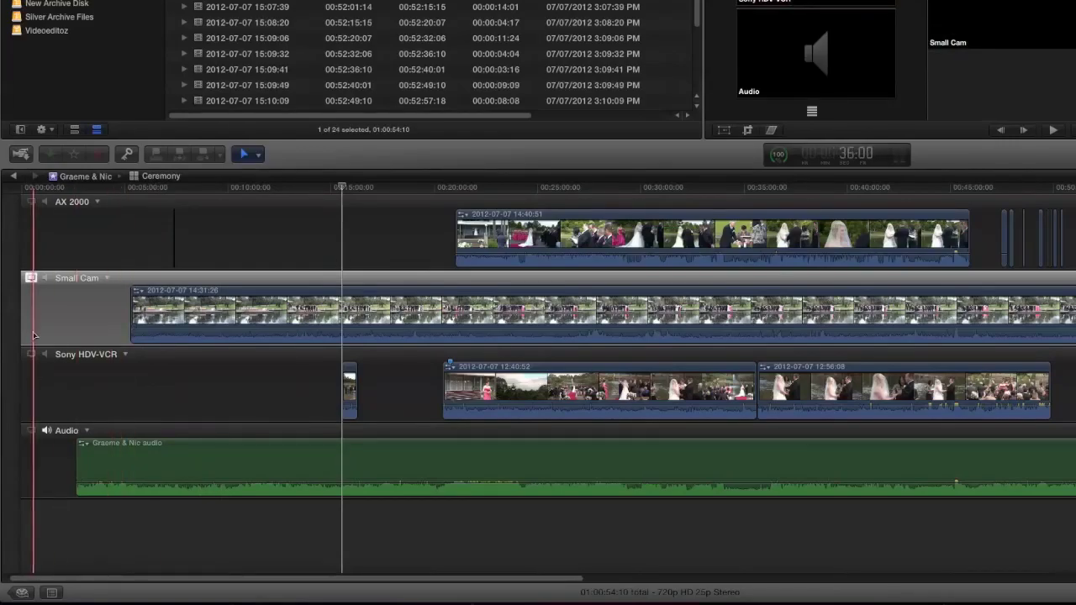
- Switch the monitoring angle through AX 2000, Small Cam, Sony HDV-VCR and Audio
click(30, 202)
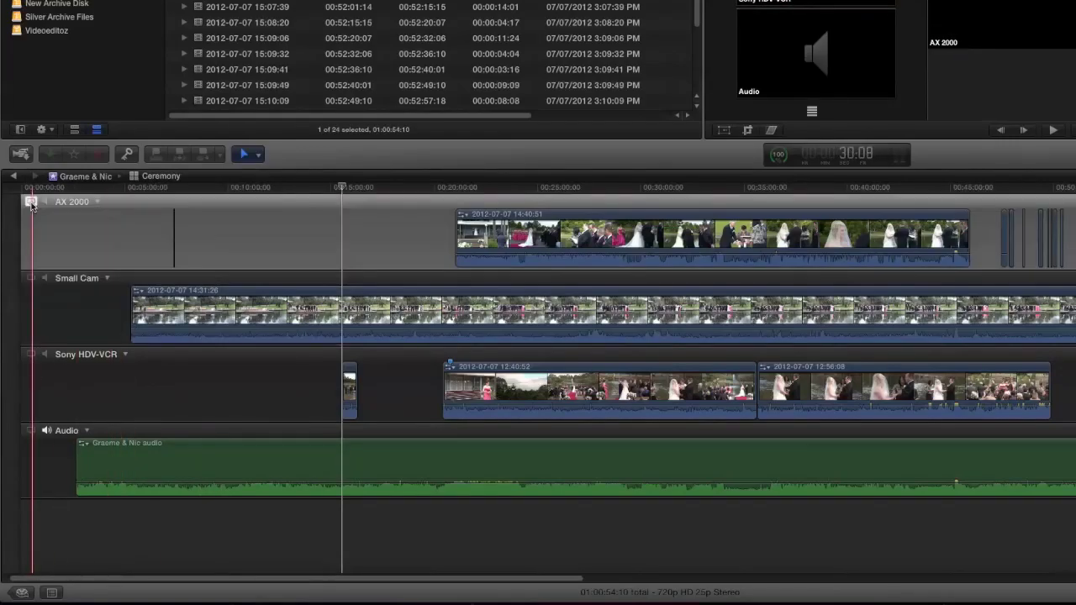
click(30, 278)
click(32, 354)
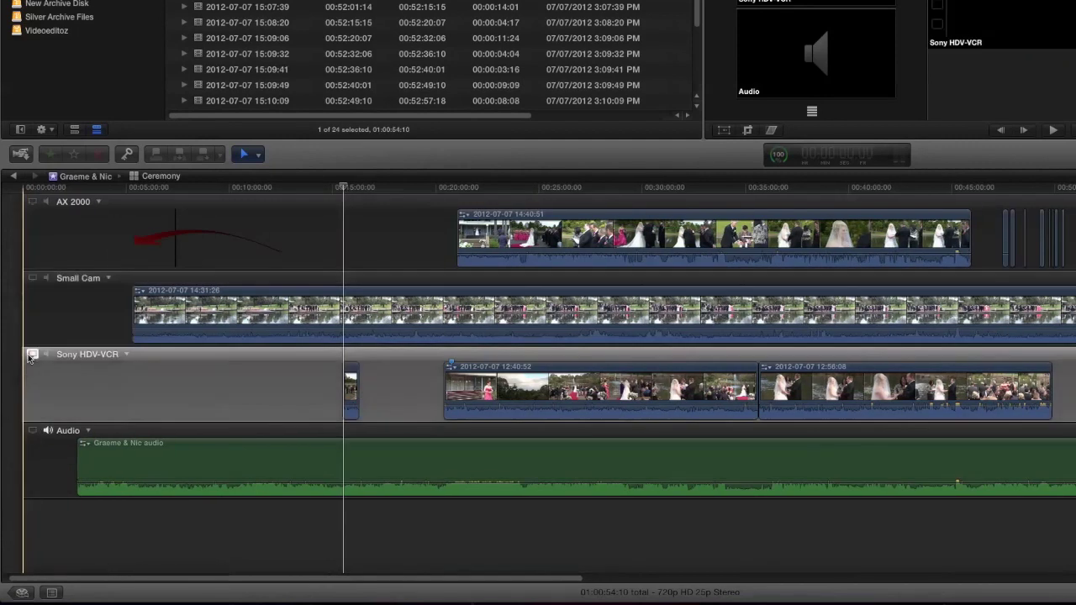
click(30, 431)
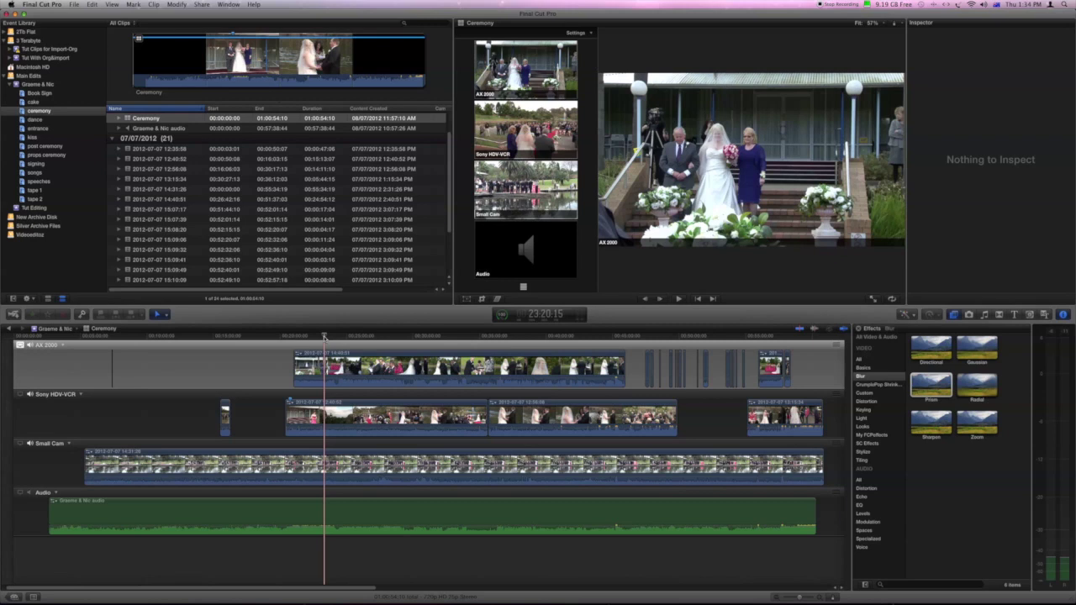
- Play and skim several parts of the Ceremony angles to check their synchronization, ending with the playhead at 9:22:17
key(space)
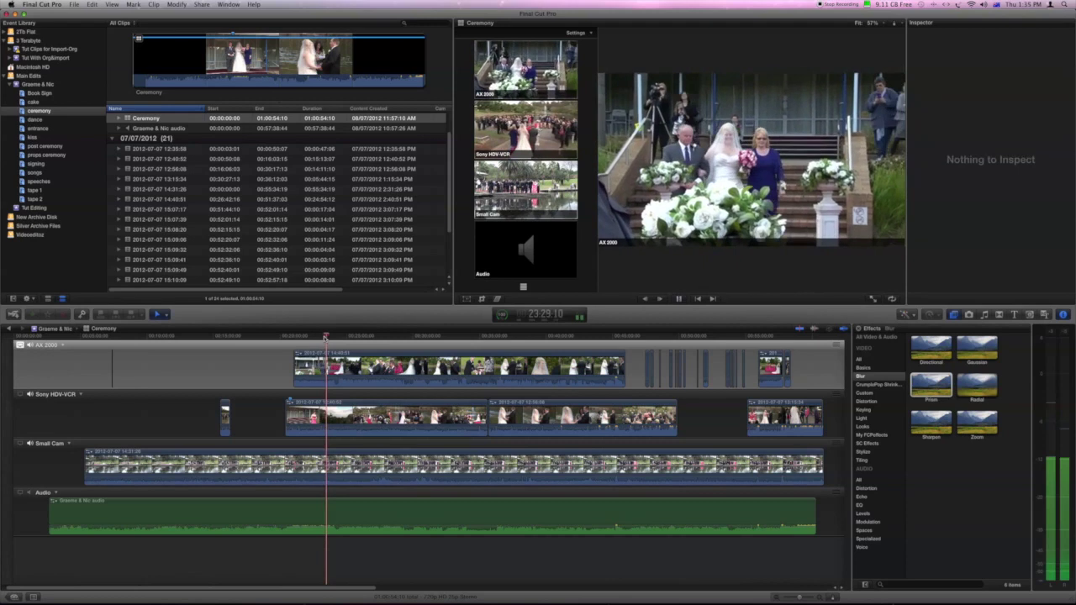
key(space)
drag(427, 335, 521, 336)
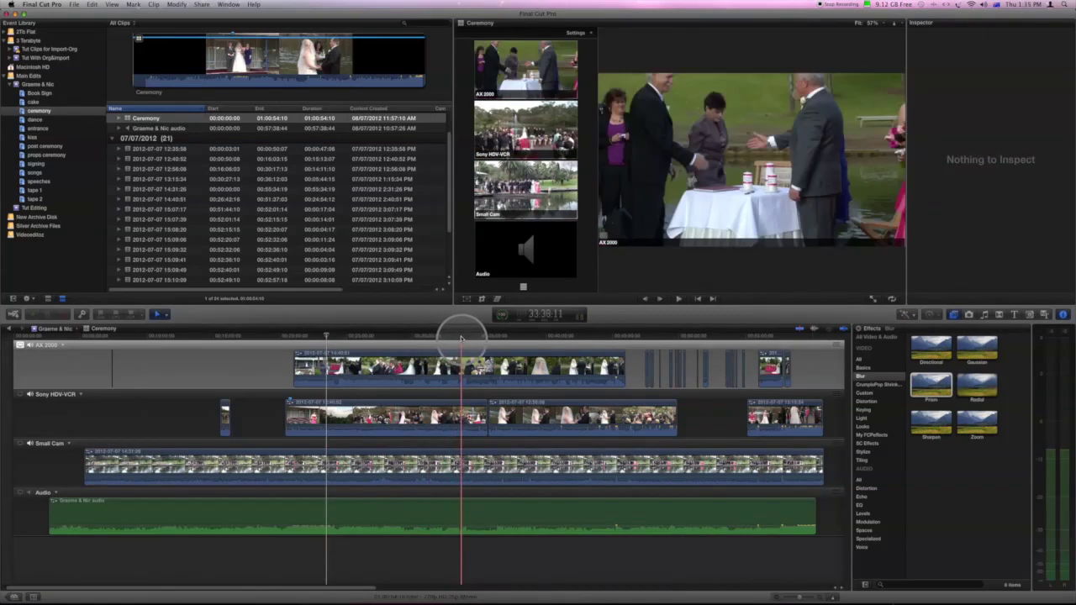
key(space)
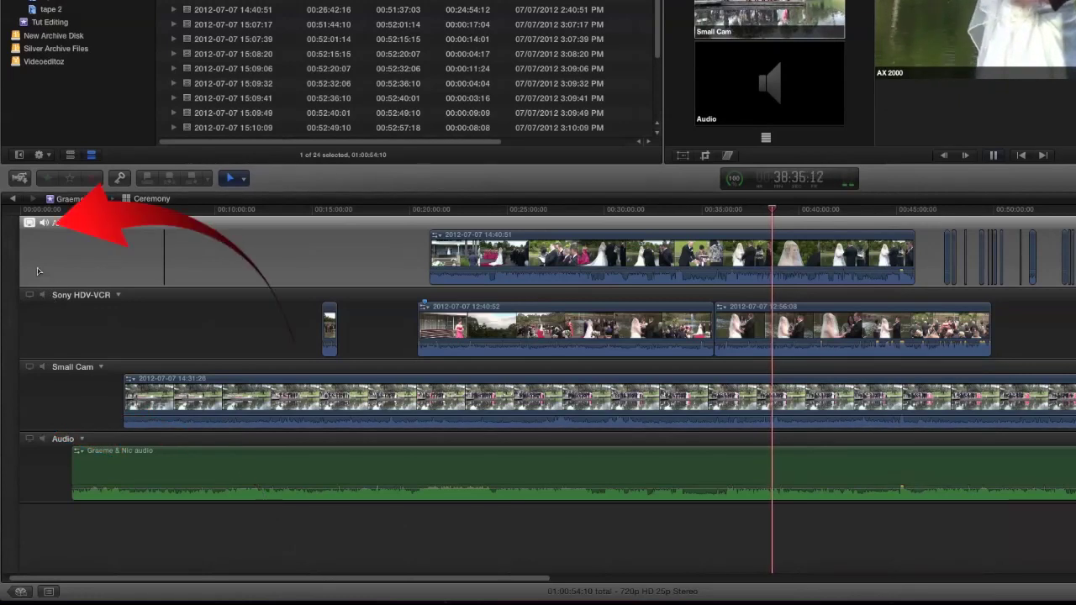
click(203, 263)
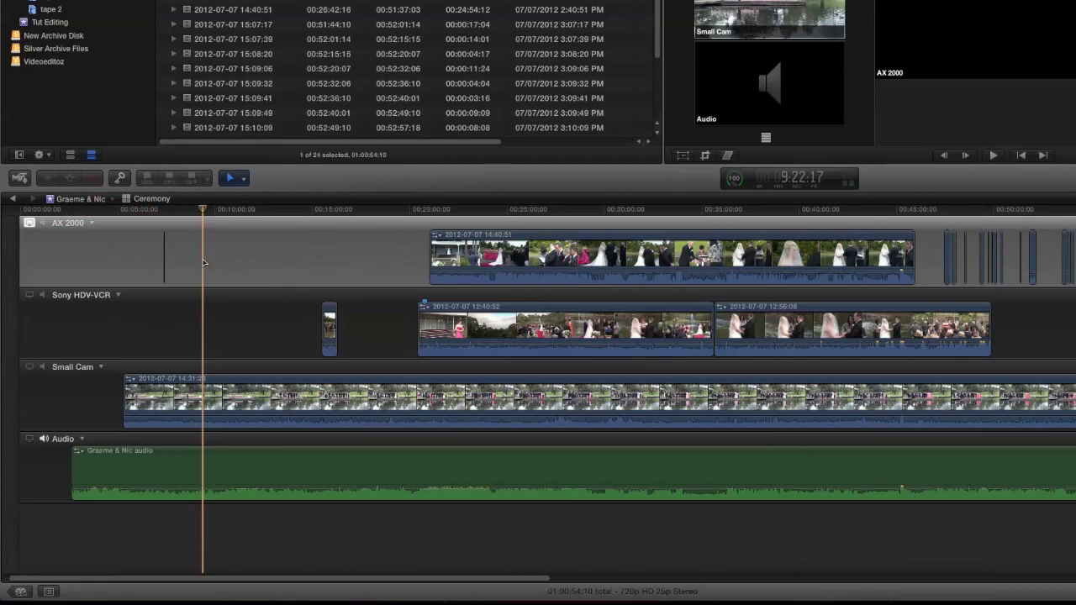
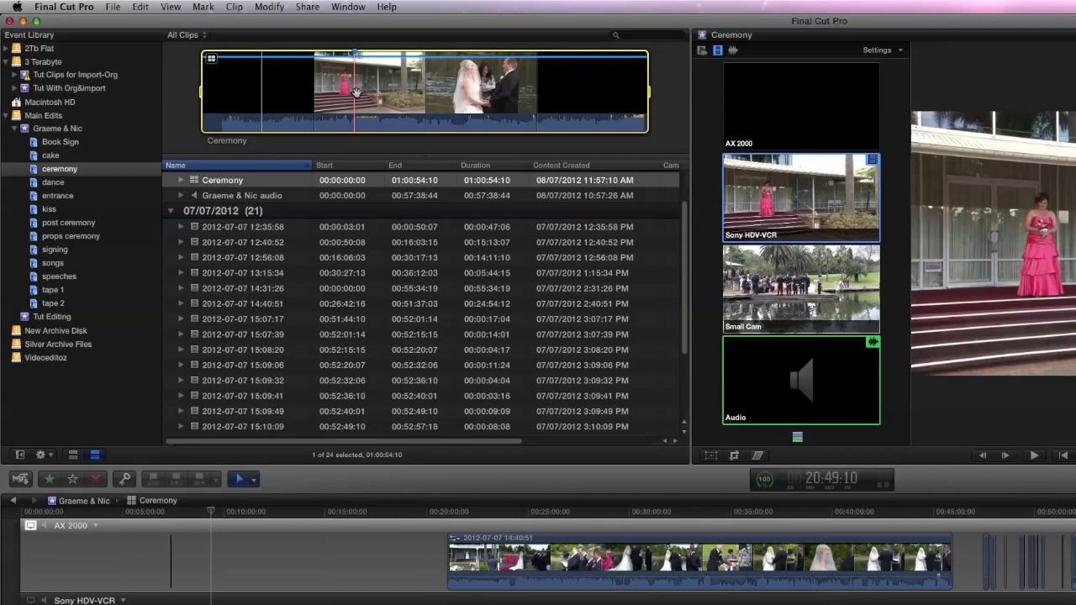
- Mark the Ceremony clip's range start at 20:49:10 and switch only the audio angle to Small Cam and back to Audio
key(i)
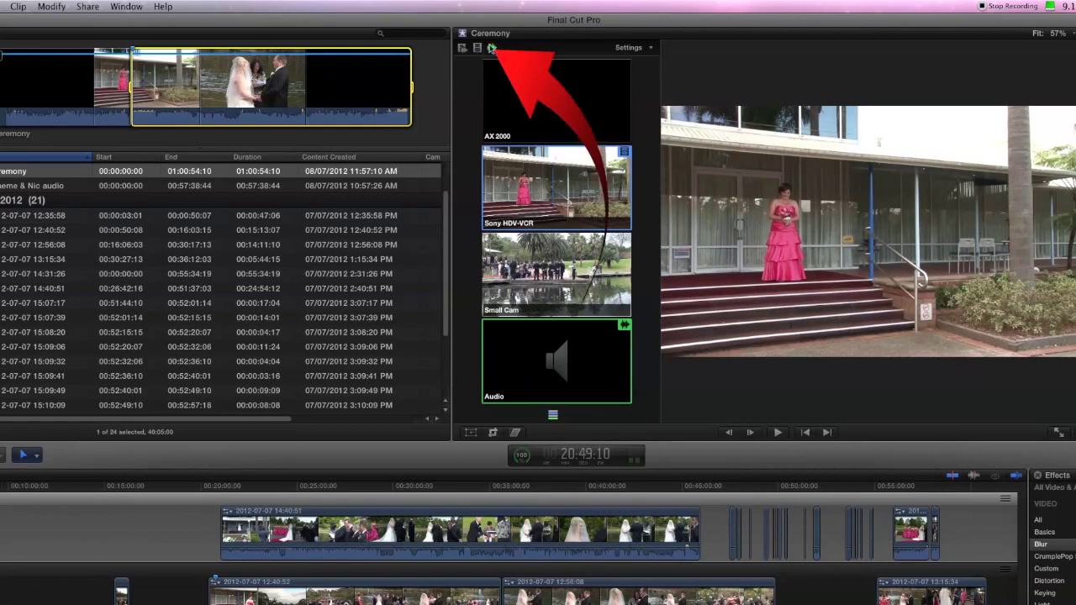
click(577, 287)
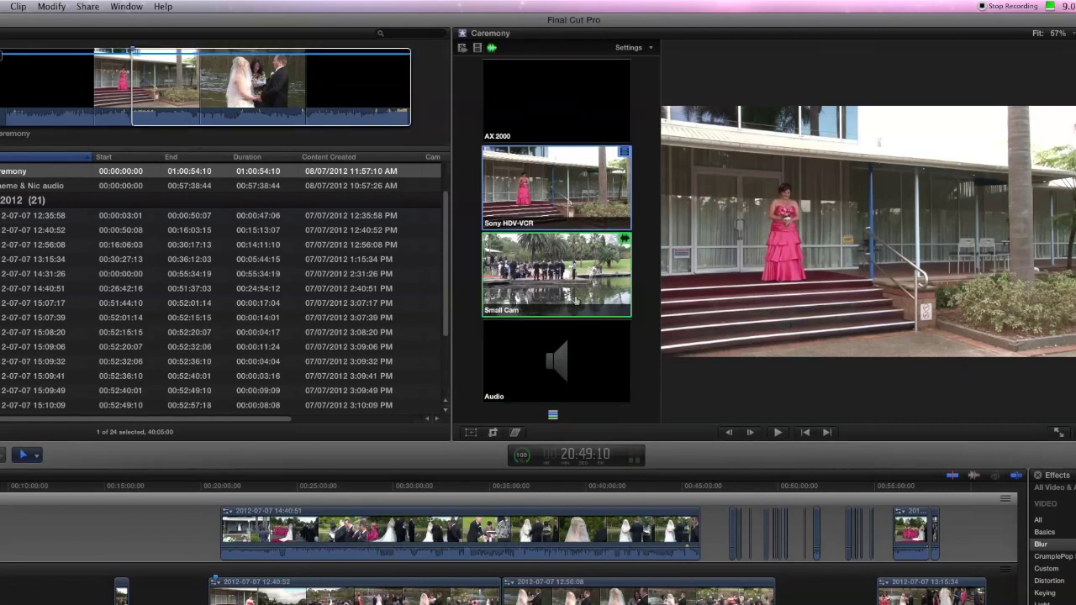
click(579, 360)
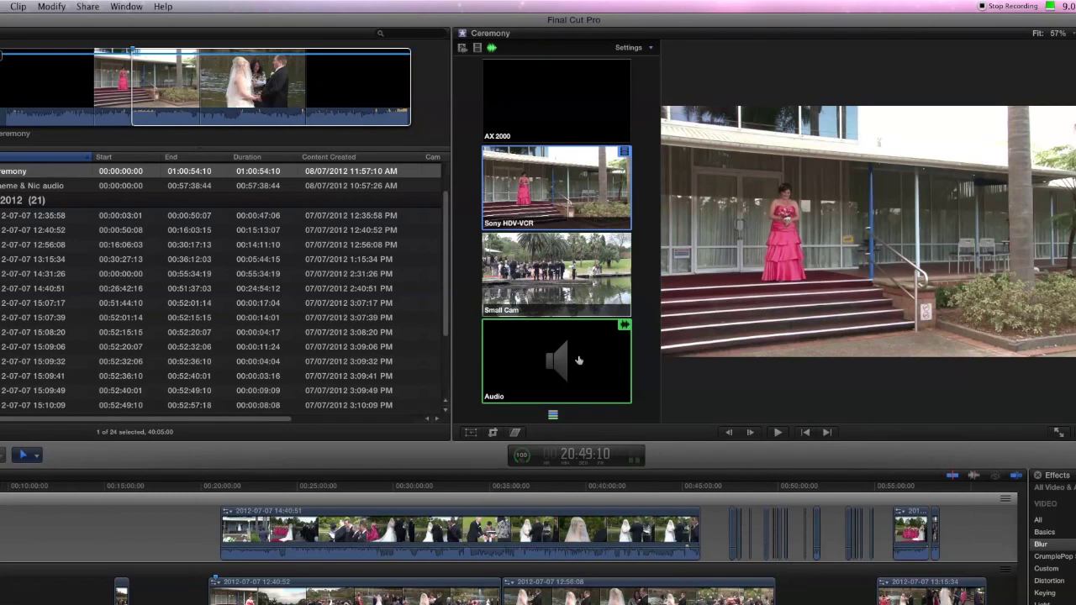
- Switch only the video between Small Cam, AX 2000 and Sony HDV-VCR, finishing with Sony HDV-VCR as the active video angle
click(477, 48)
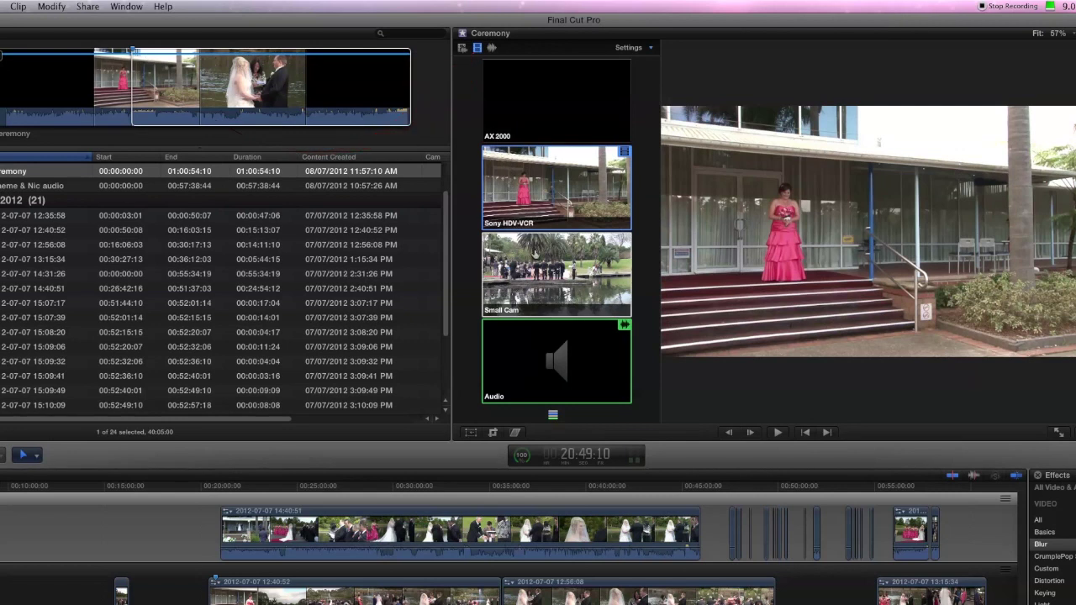
click(557, 273)
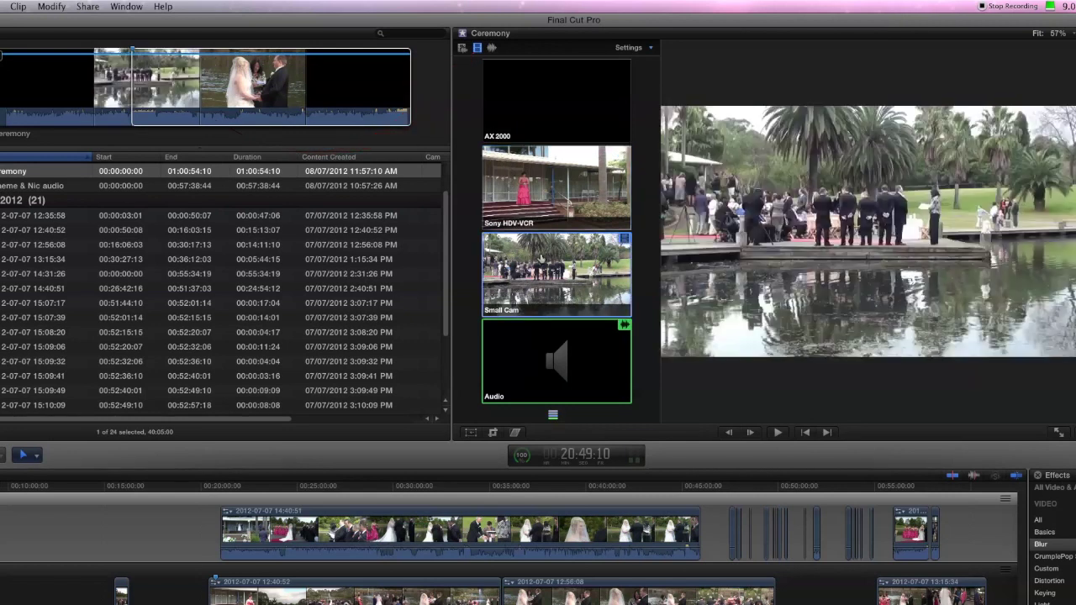
click(553, 117)
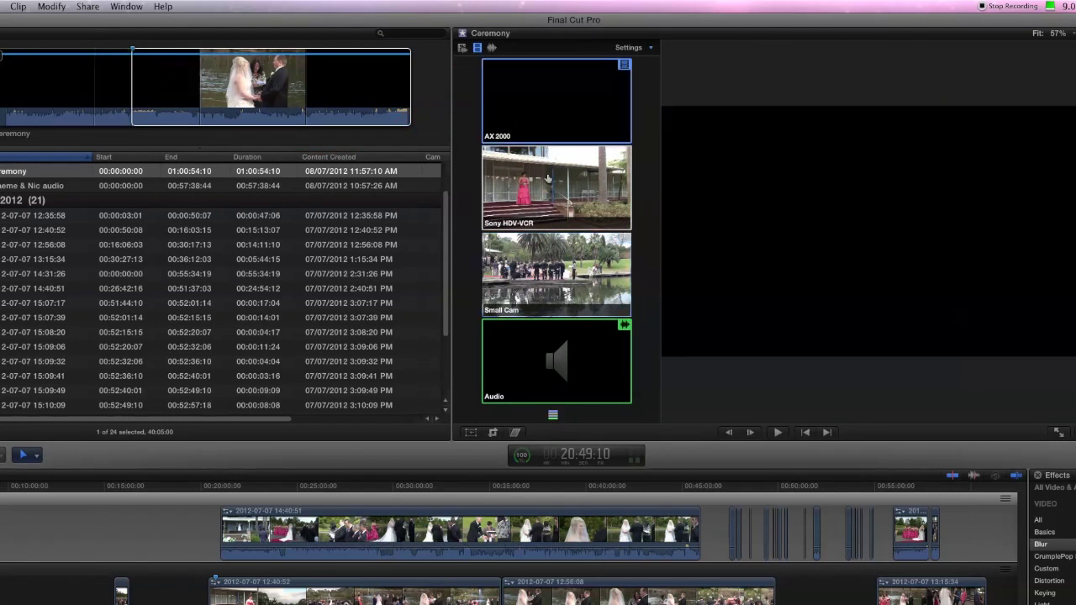
click(547, 180)
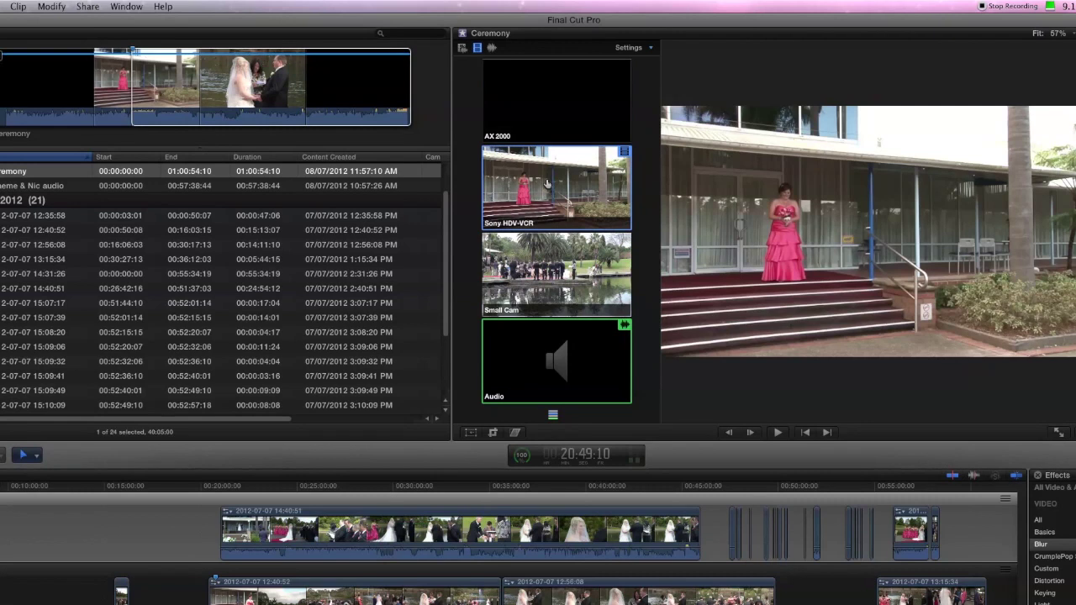
click(551, 272)
click(550, 195)
click(131, 56)
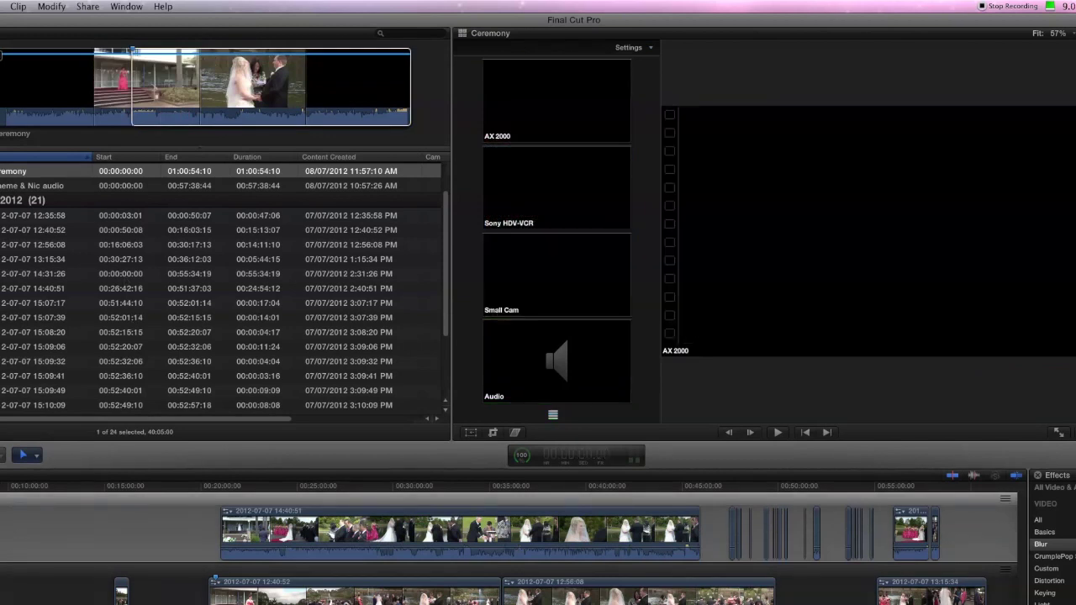
- Open the couple's wedding project in Main Edits from the Project Library
key(super+0)
click(37, 428)
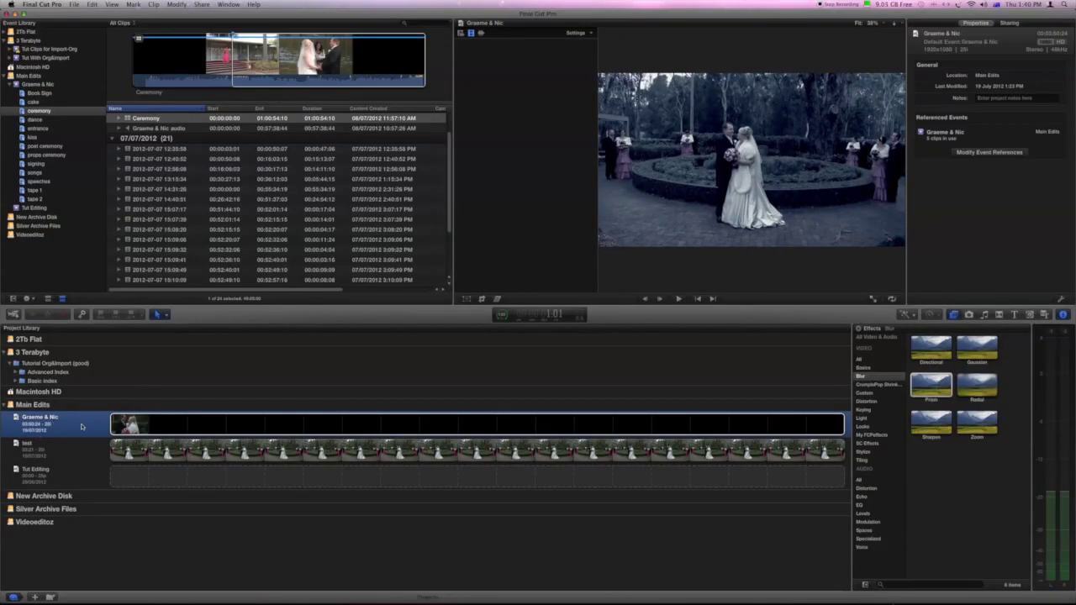
double_click(70, 429)
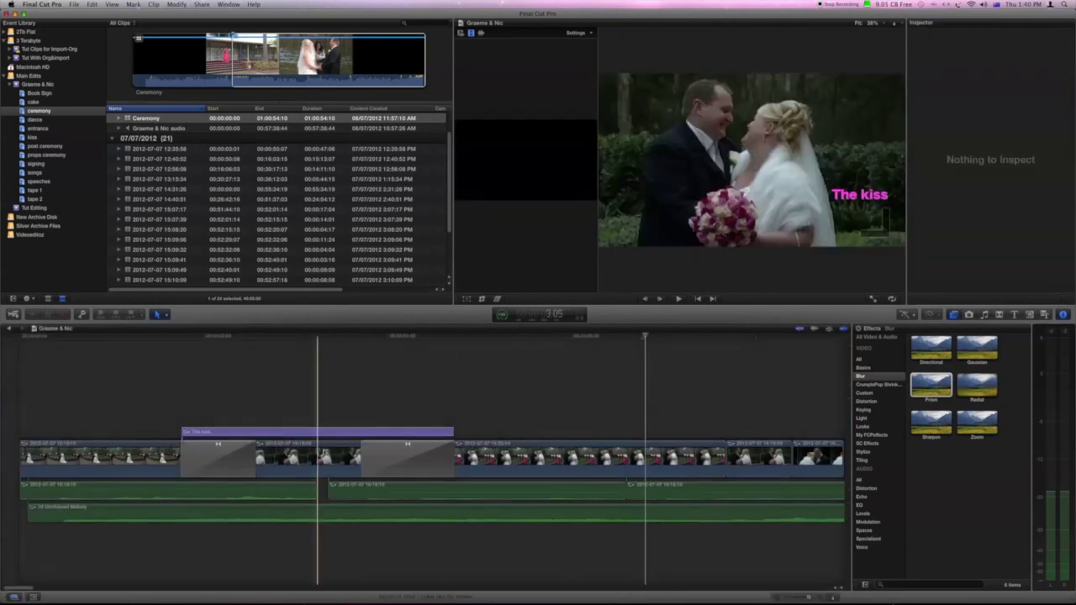
- Append the selected range of the Ceremony multicam clip to the end of the project's primary storyline
scroll(276, 413, right, 5)
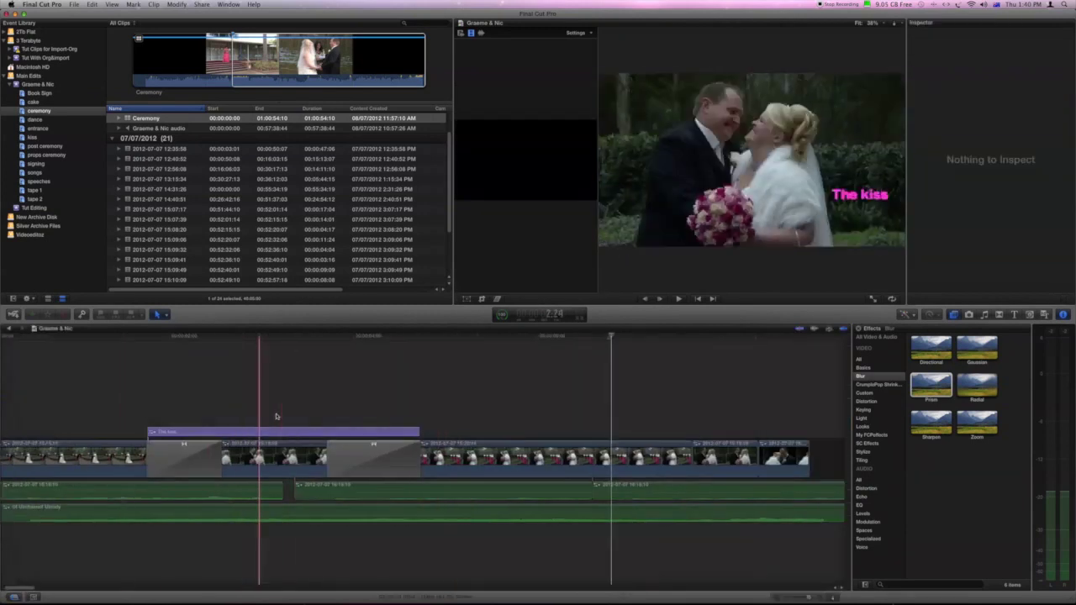
key(shift+z)
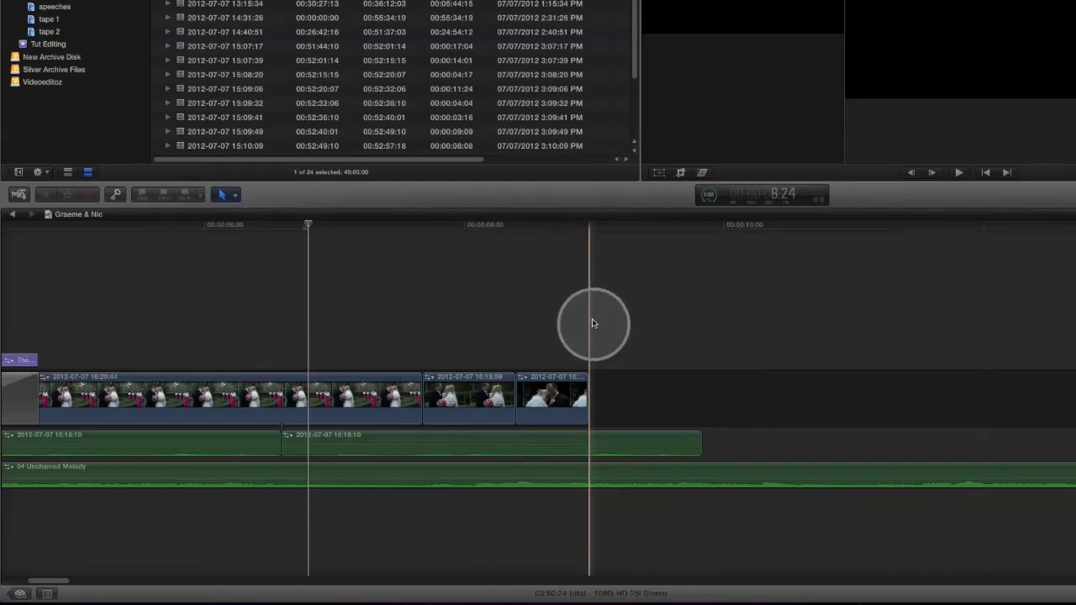
key(e)
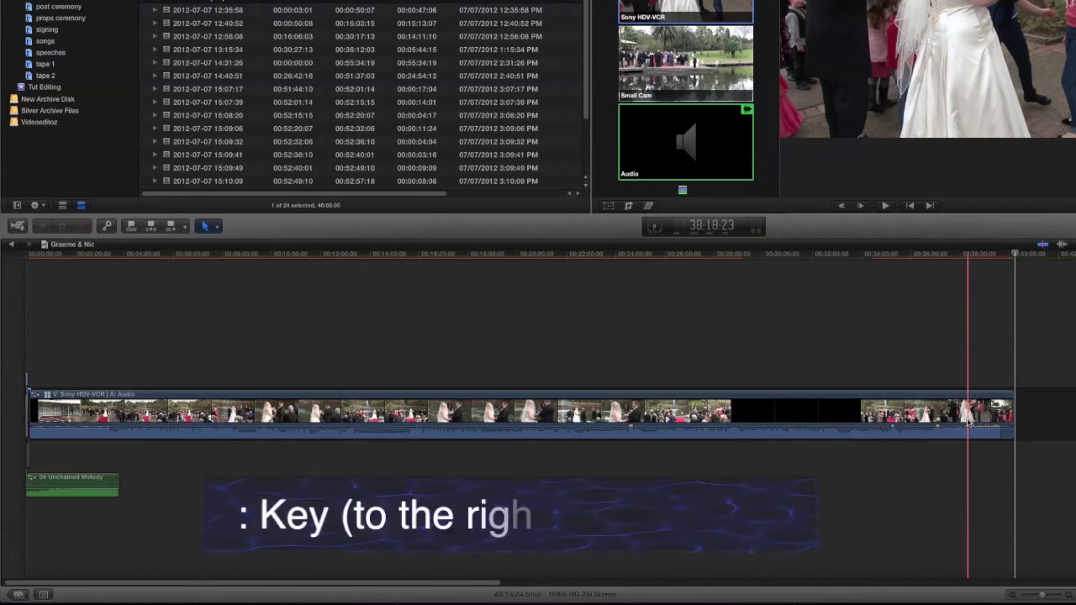
- Step the playhead through the edit points, finishing at the end of the Unchained Melody music clip
key(semicolon)
key(semicolon)
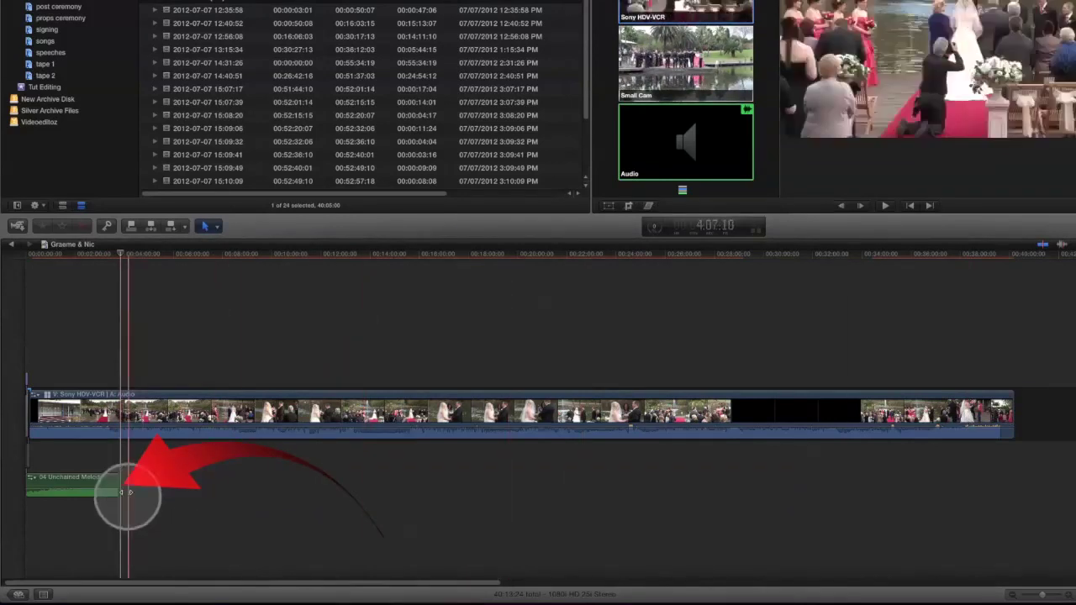
drag(113, 484, 118, 504)
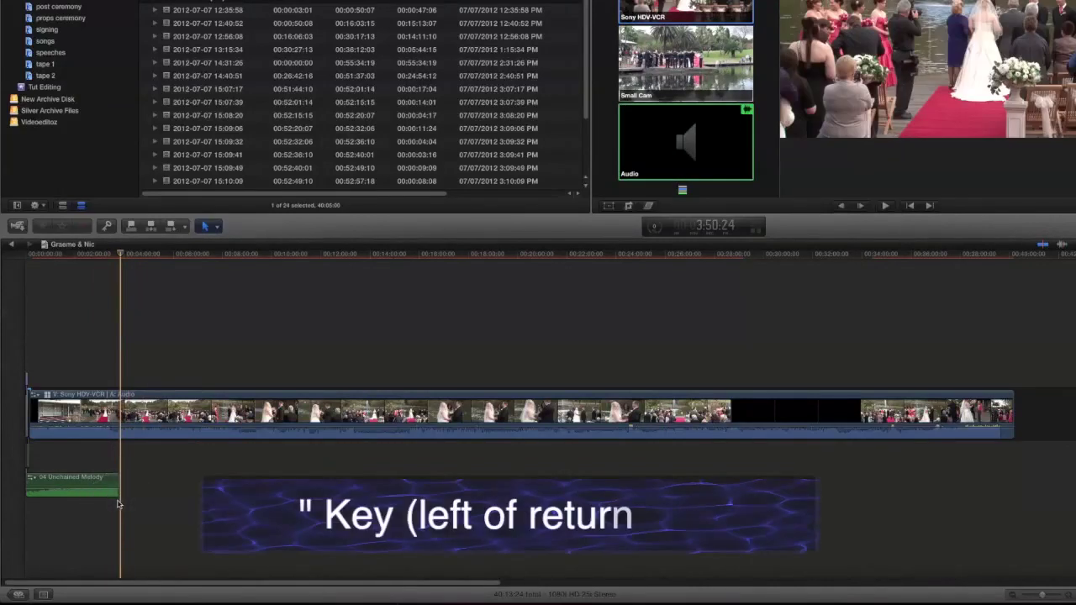
key(apostrophe)
key(apostrophe)
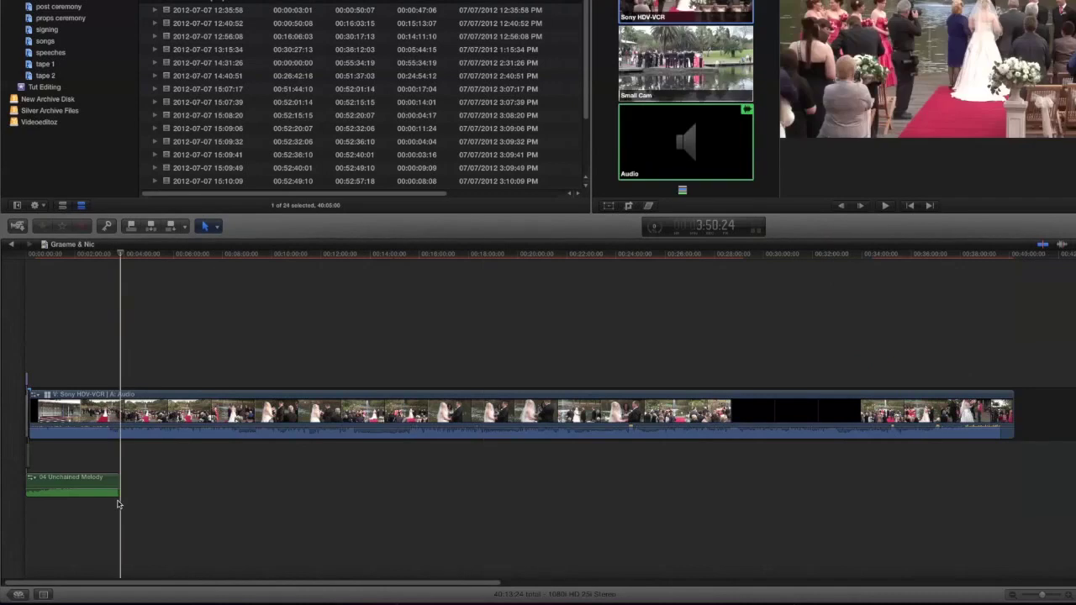
- Return the playhead to the edit point at 9:20 and magnify the timeline around the start of the Ceremony multicam clip
key(Home)
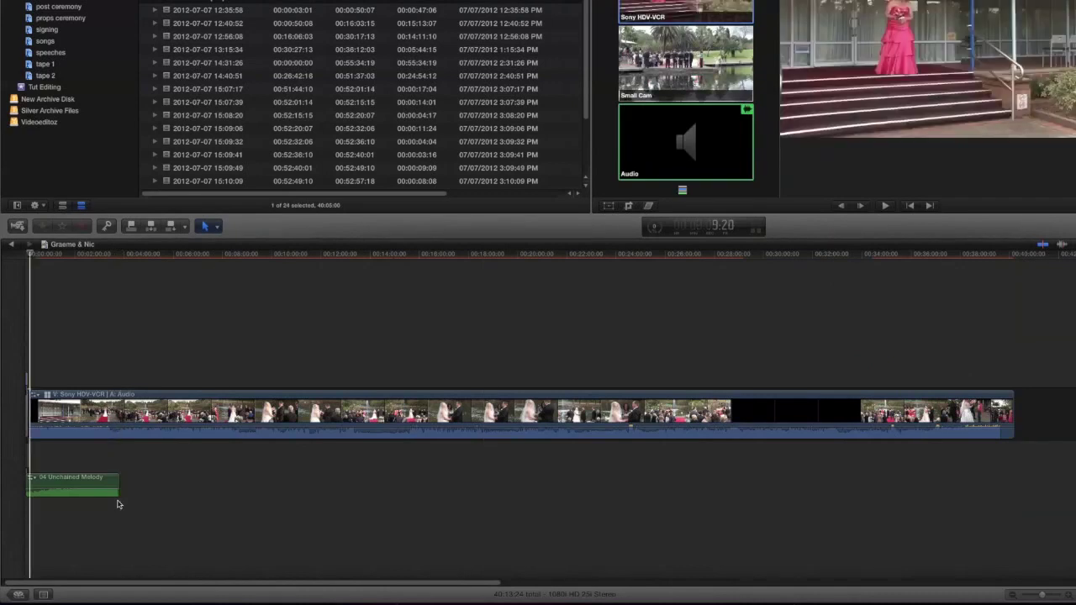
click(121, 481)
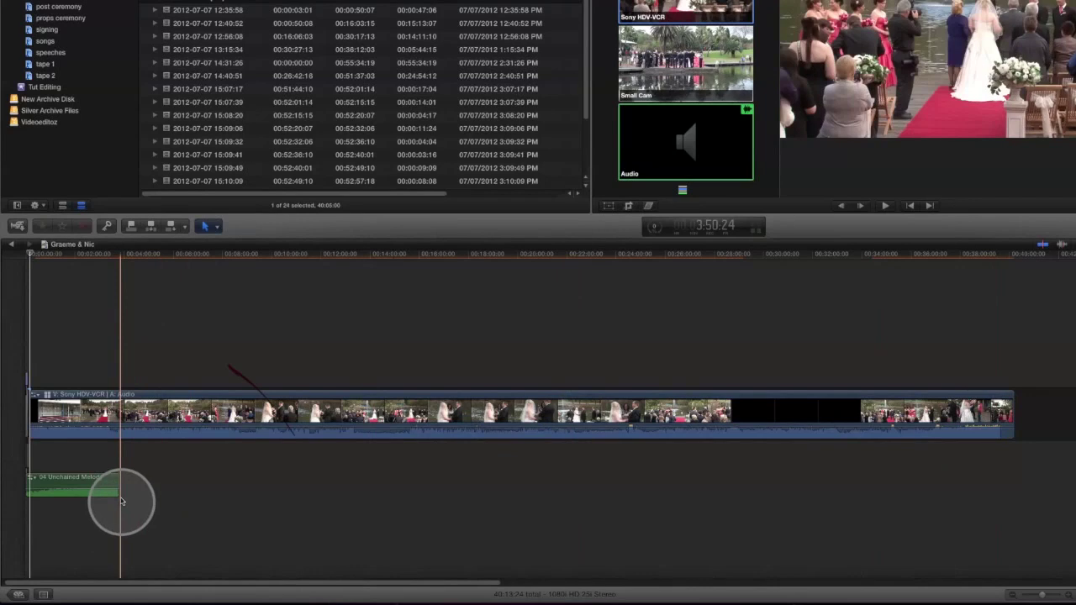
key(Home)
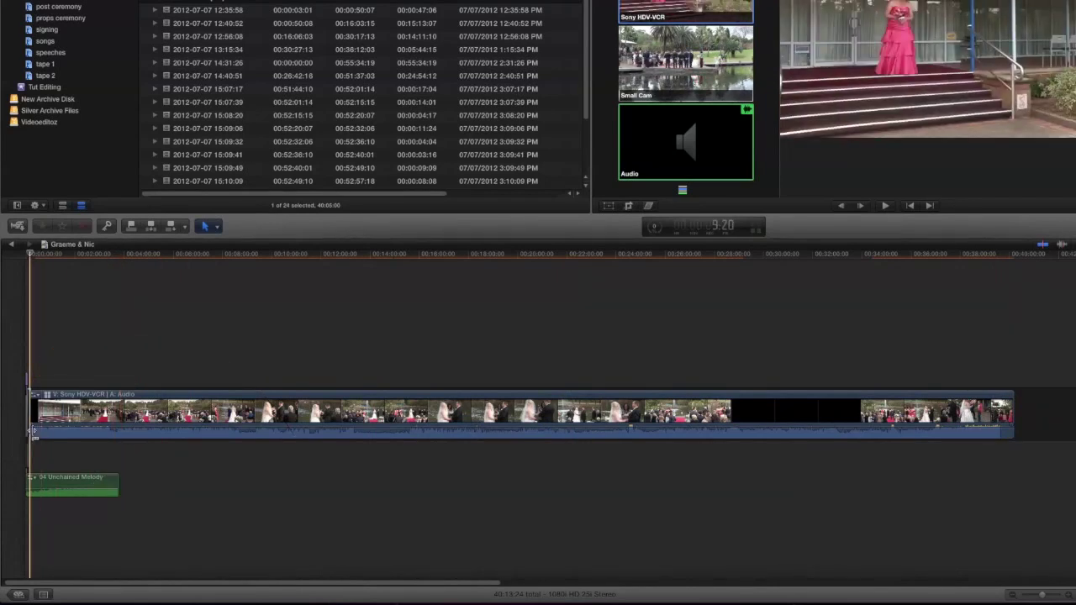
key(super+equal)
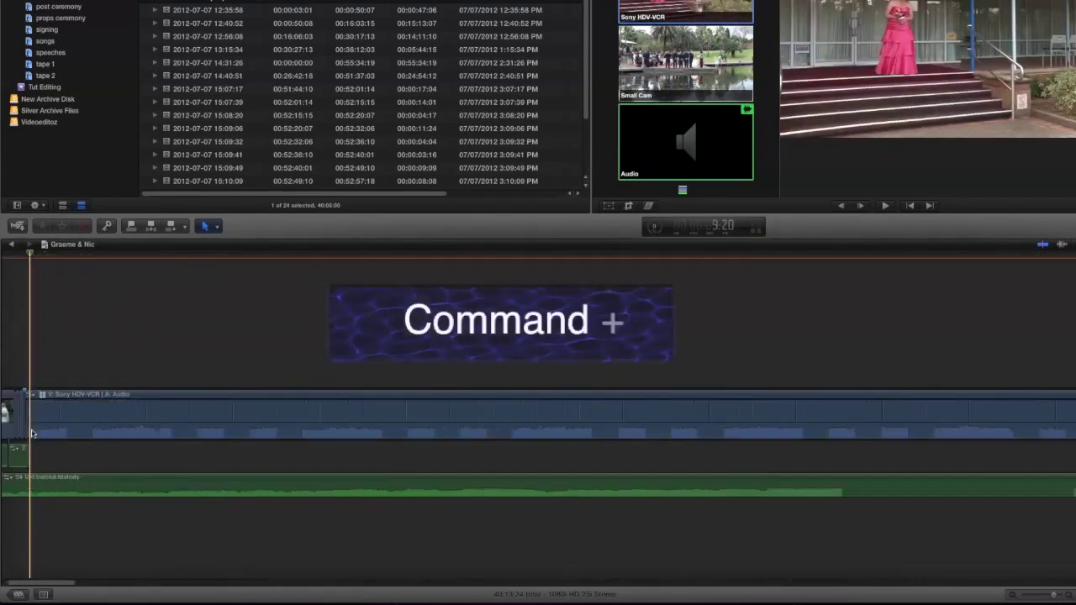
key(super+minus)
key(super+minus)
key(super+minus)
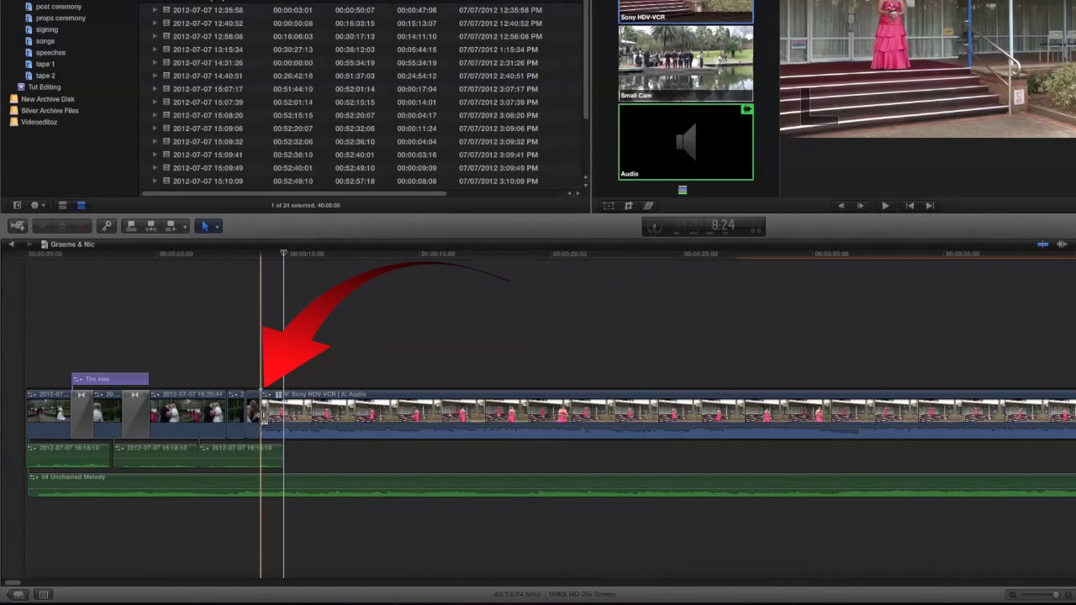
- Cut the Unchained Melody music clip at 9:20, where the kiss audio ends, and delete the part after the cut
scroll(264, 420, right, 15)
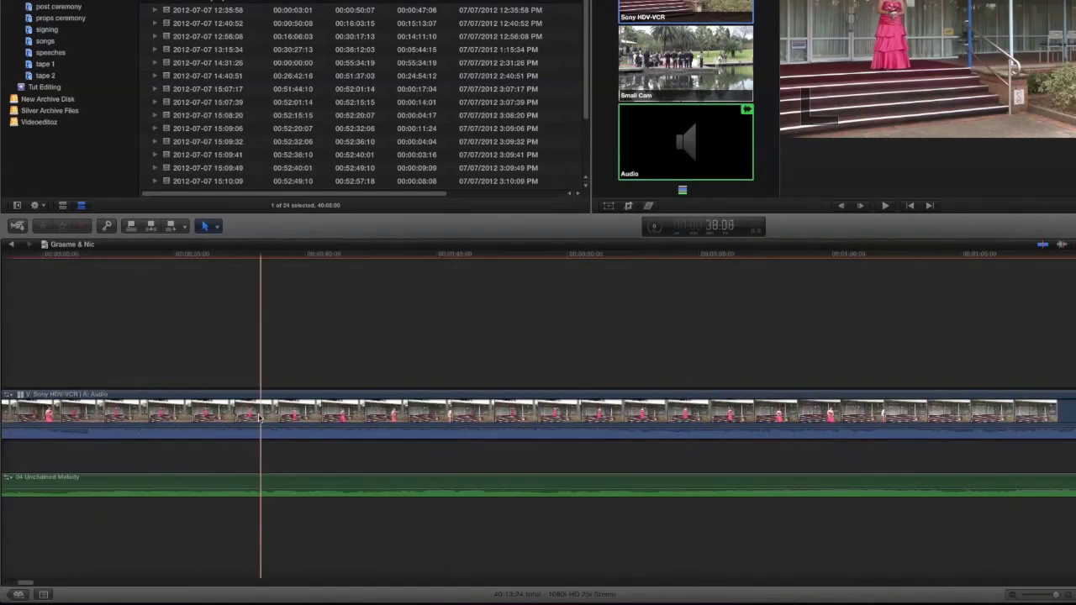
scroll(258, 418, left, 15)
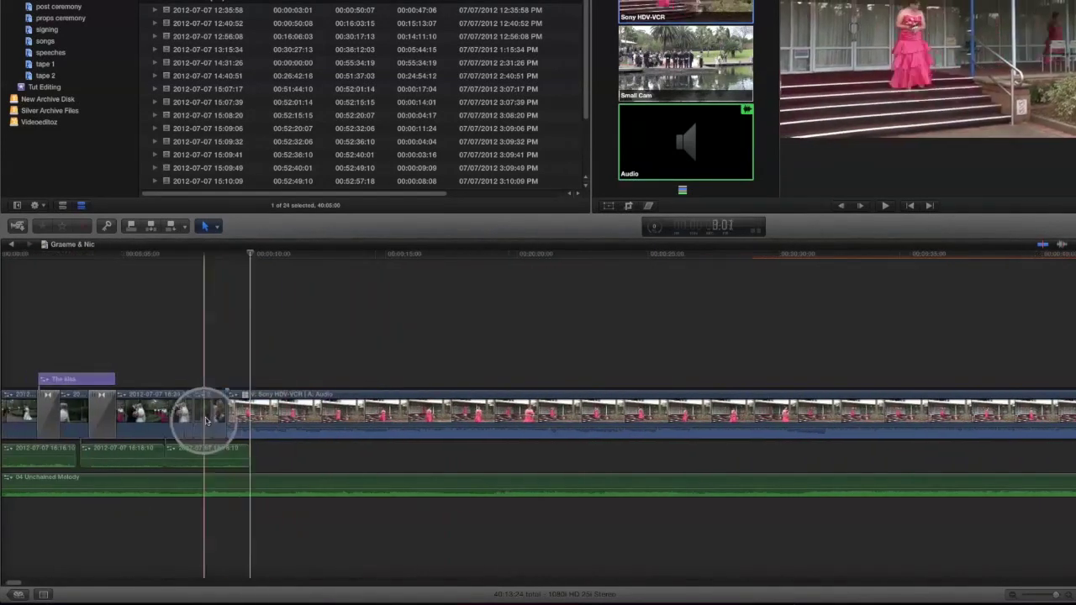
click(250, 489)
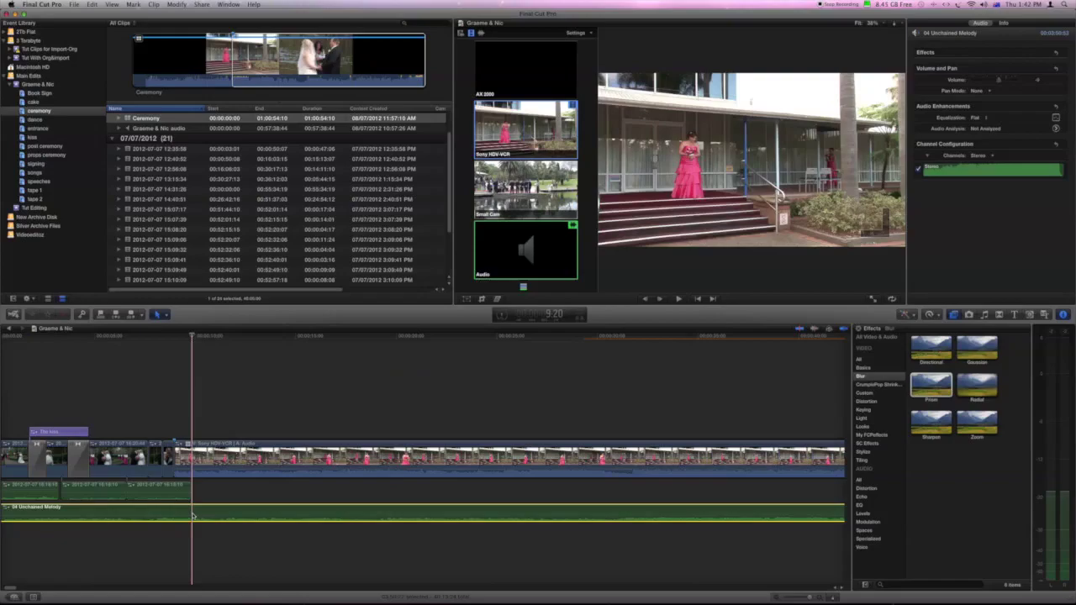
key(super+b)
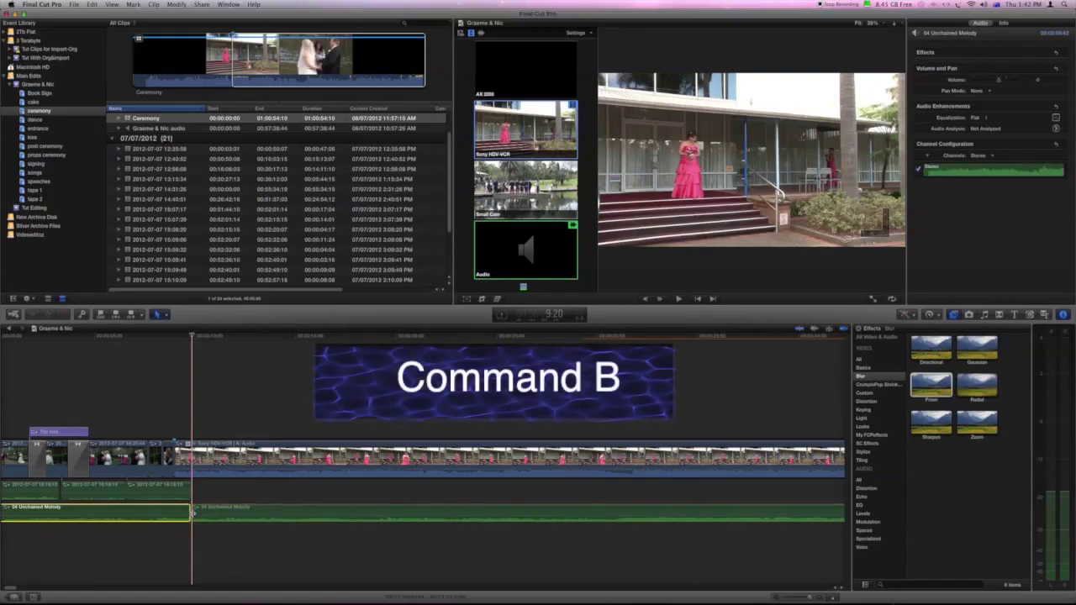
click(207, 511)
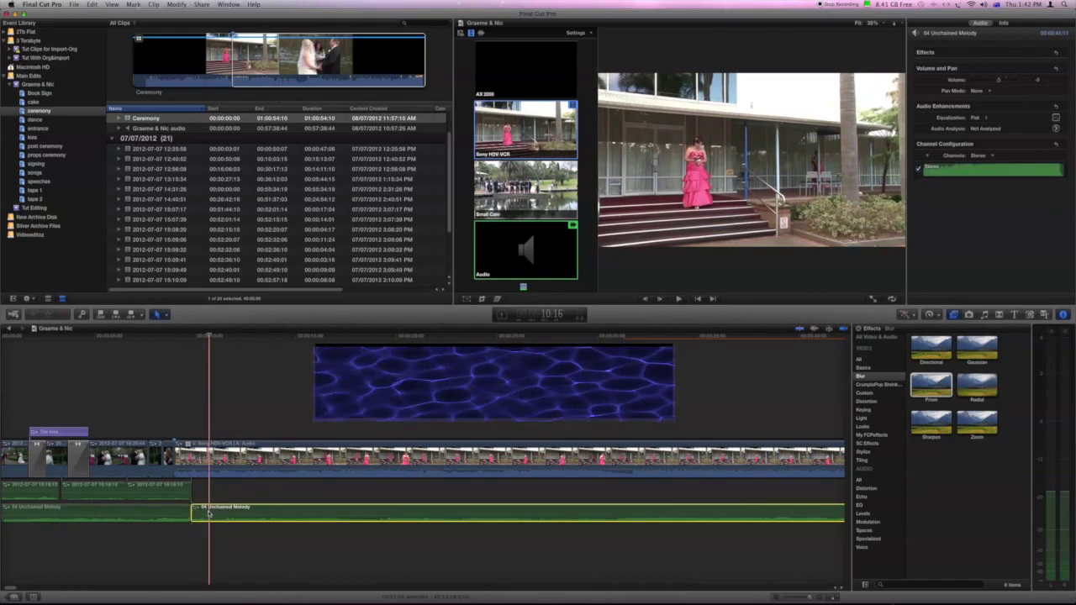
key(Delete)
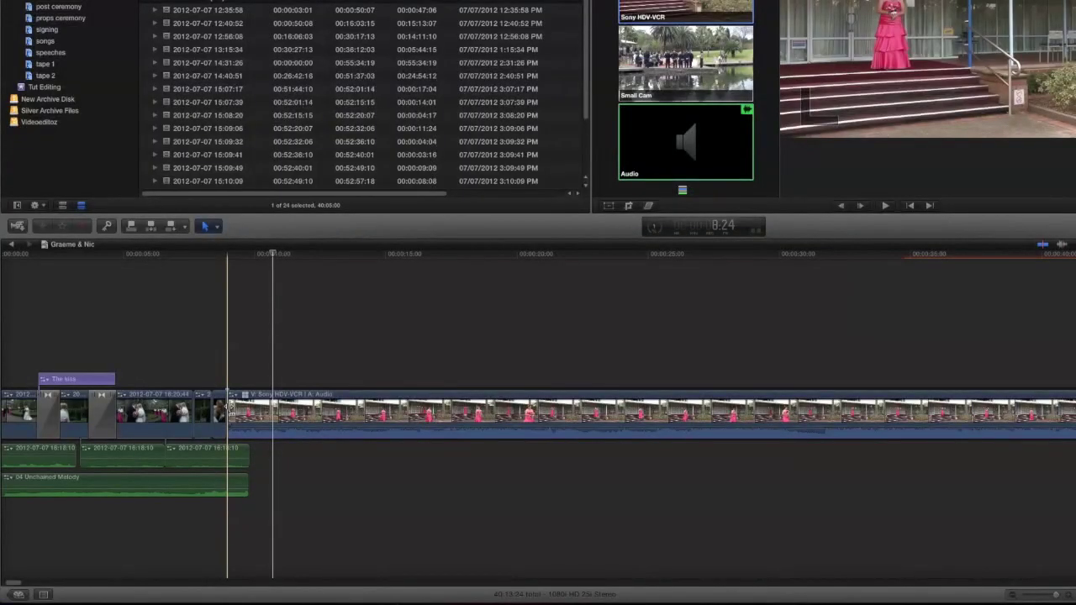
- Cut the Ceremony clip to the AX 2000 angle at 26:24 during playback, and roll that edit point about 4 seconds forward
key(space)
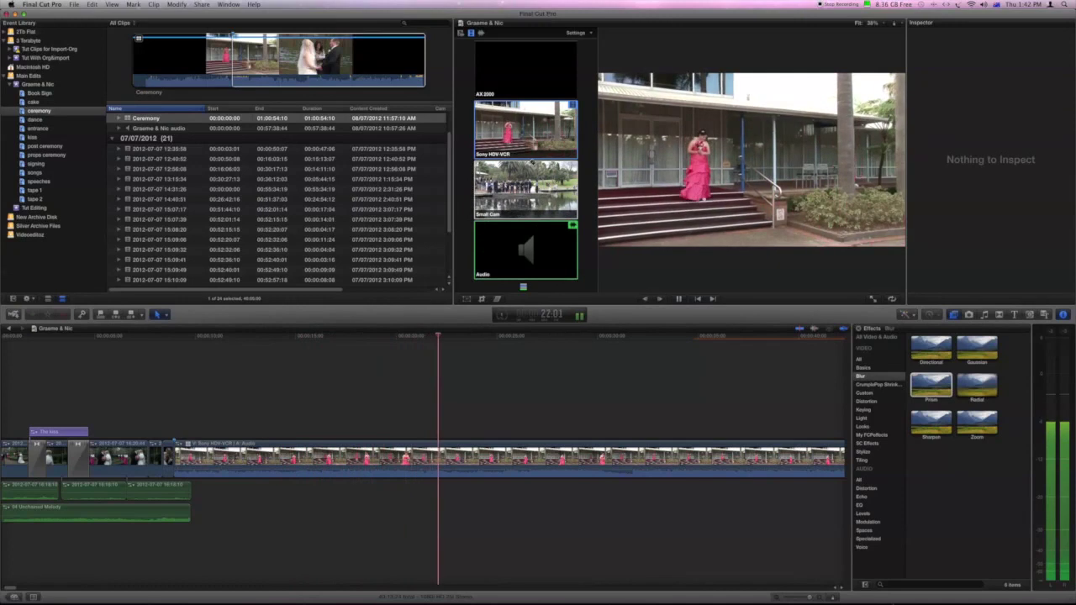
click(523, 64)
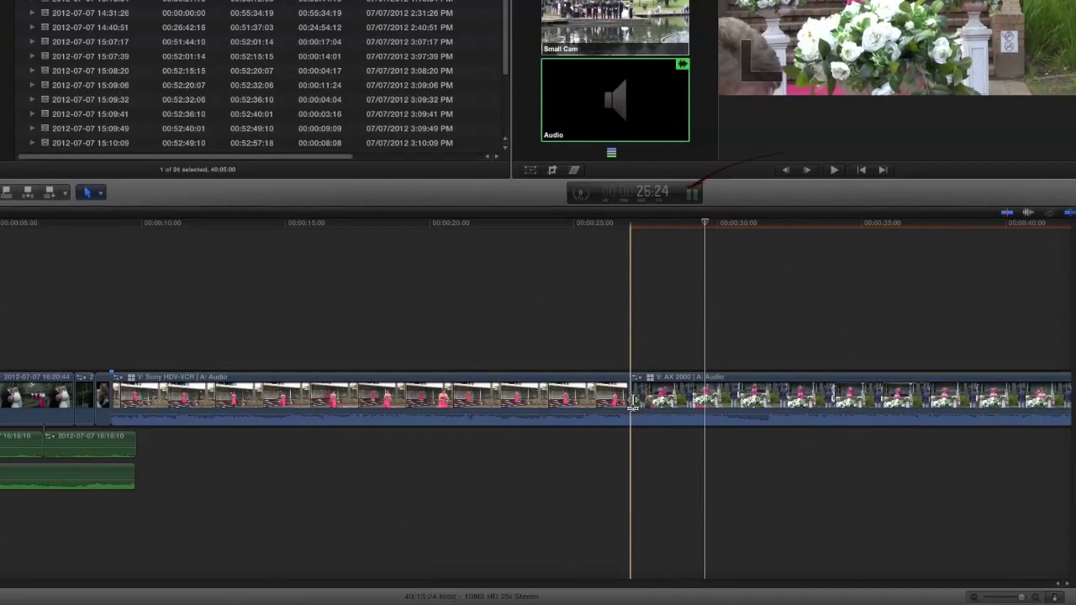
click(629, 402)
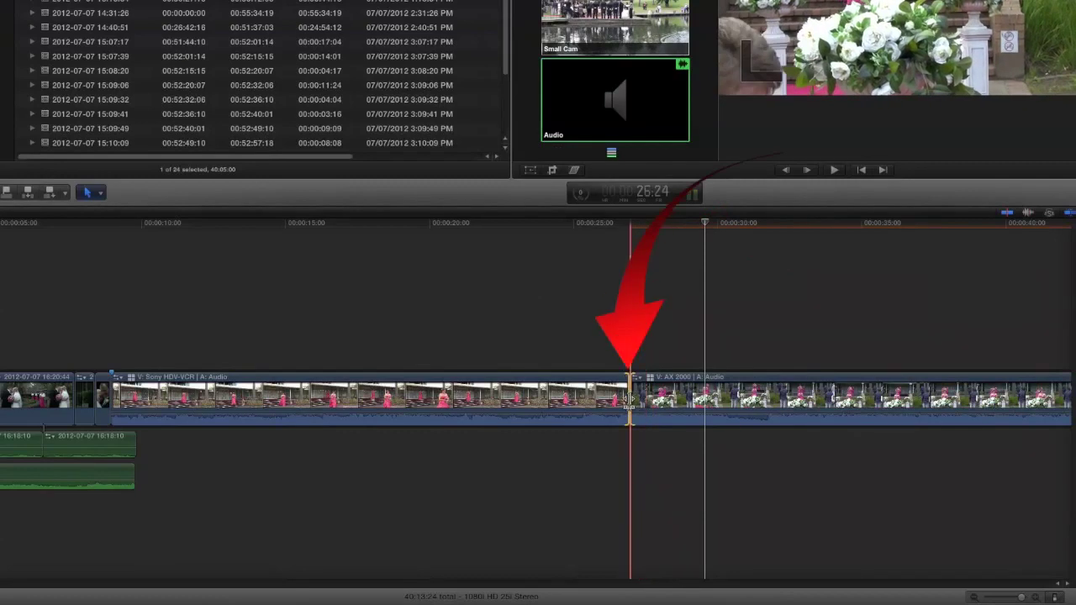
drag(628, 403, 714, 404)
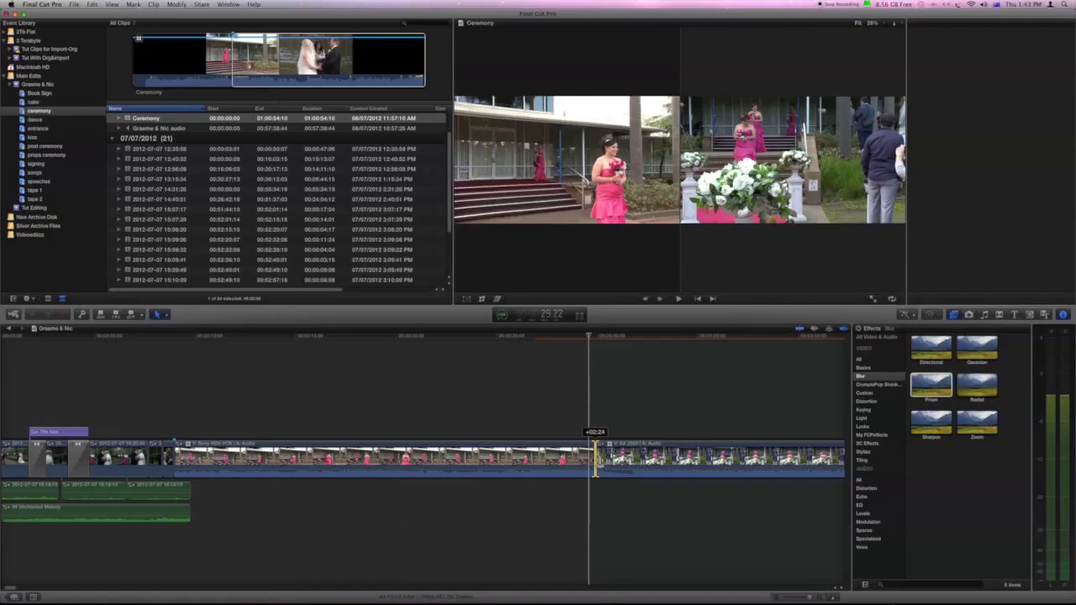
drag(595, 458, 602, 460)
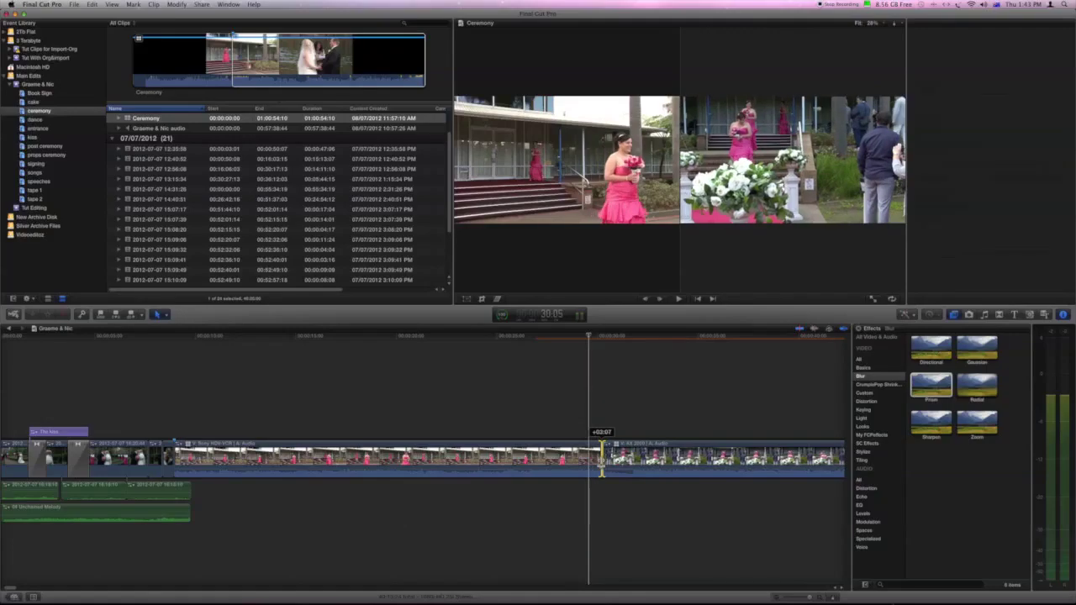
key(super+4)
key(super+shift+7)
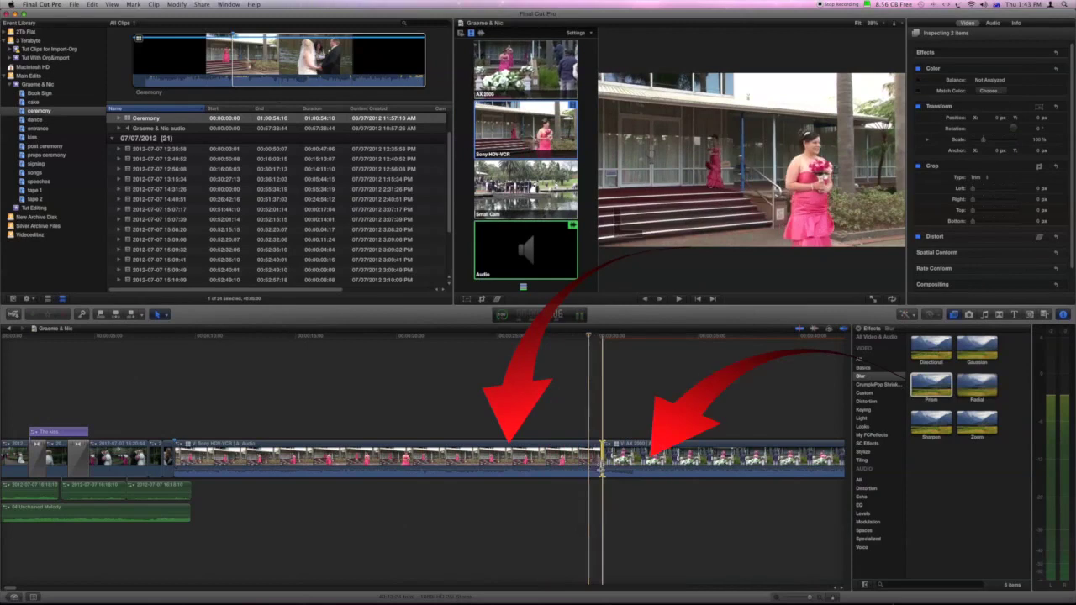
drag(601, 461, 615, 461)
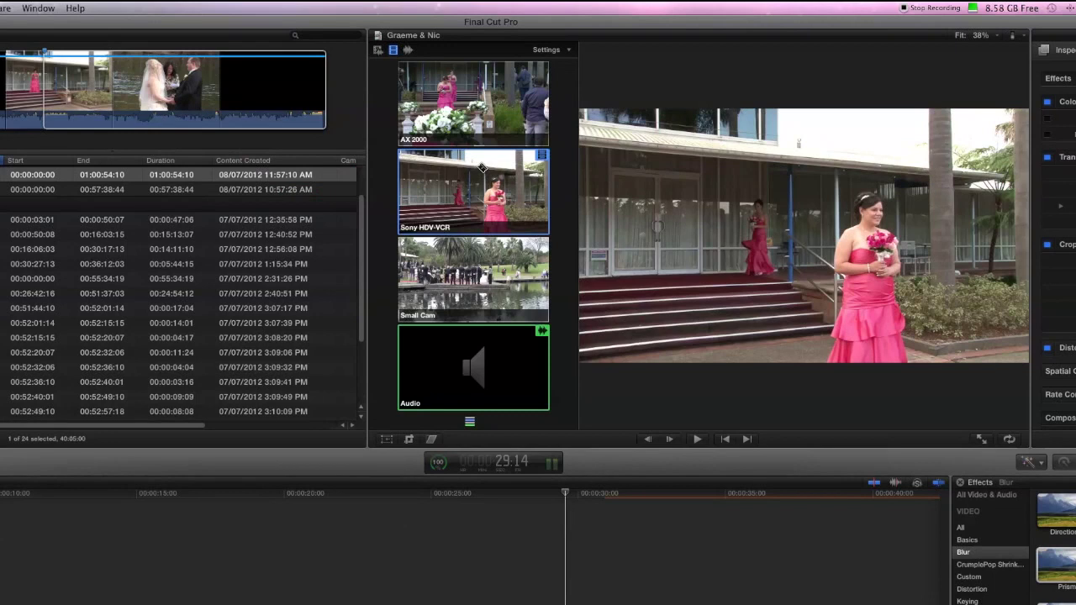
- Play the Ceremony clip from around 29:14 and cut live between the AX 2000, Sony HDV-VCR and Small Cam angles
click(479, 176)
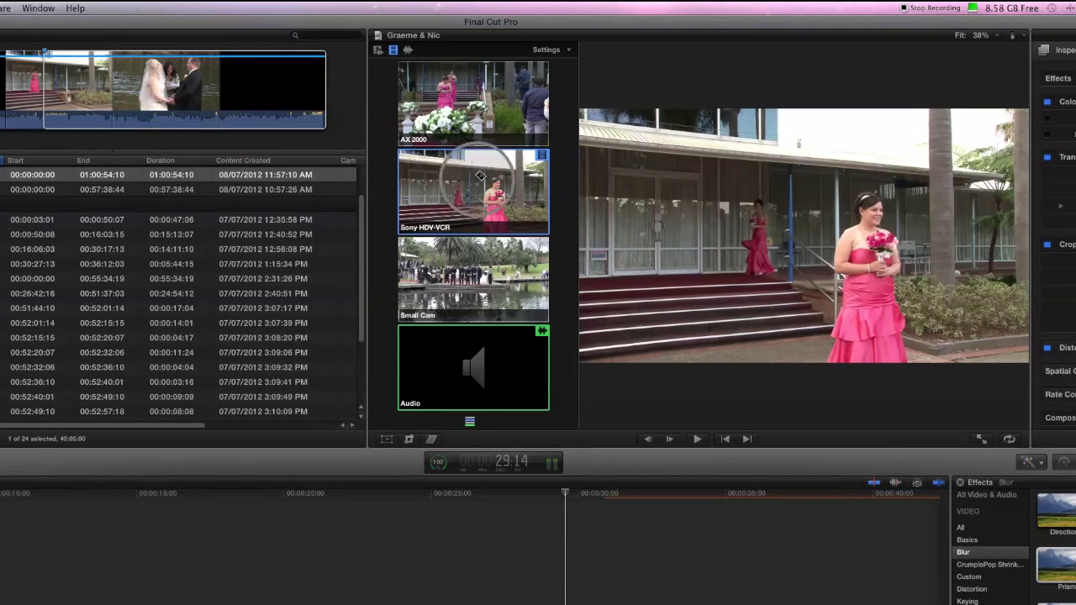
key(space)
click(469, 113)
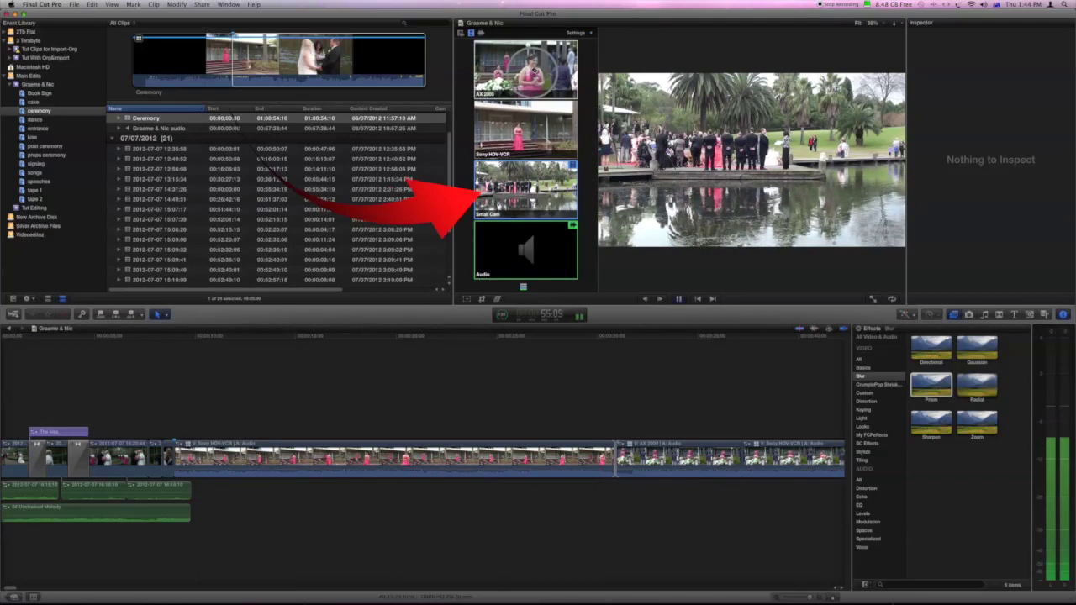
key(1)
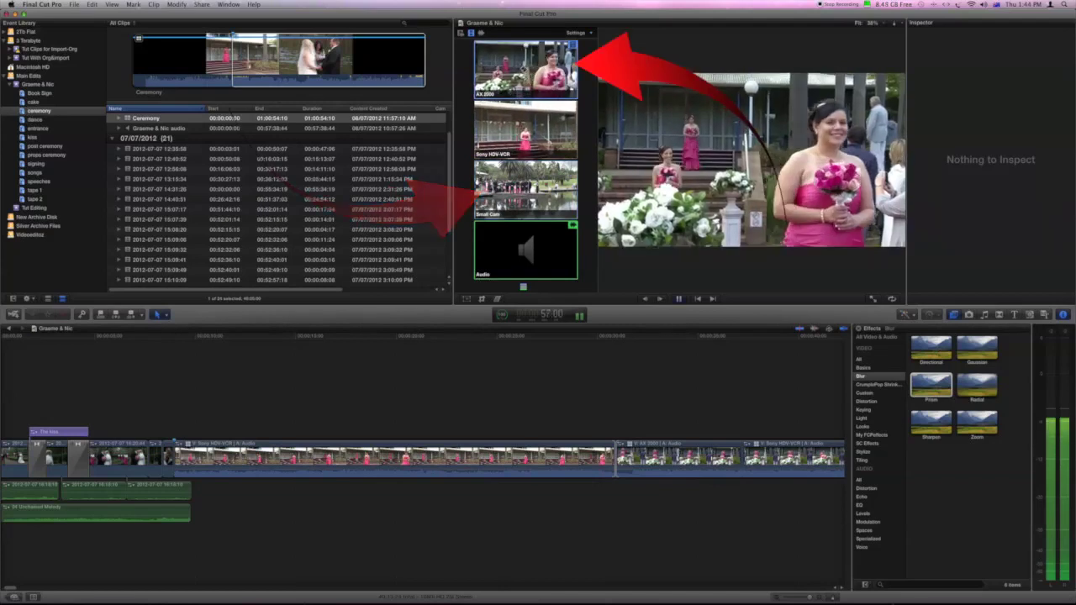
key(2)
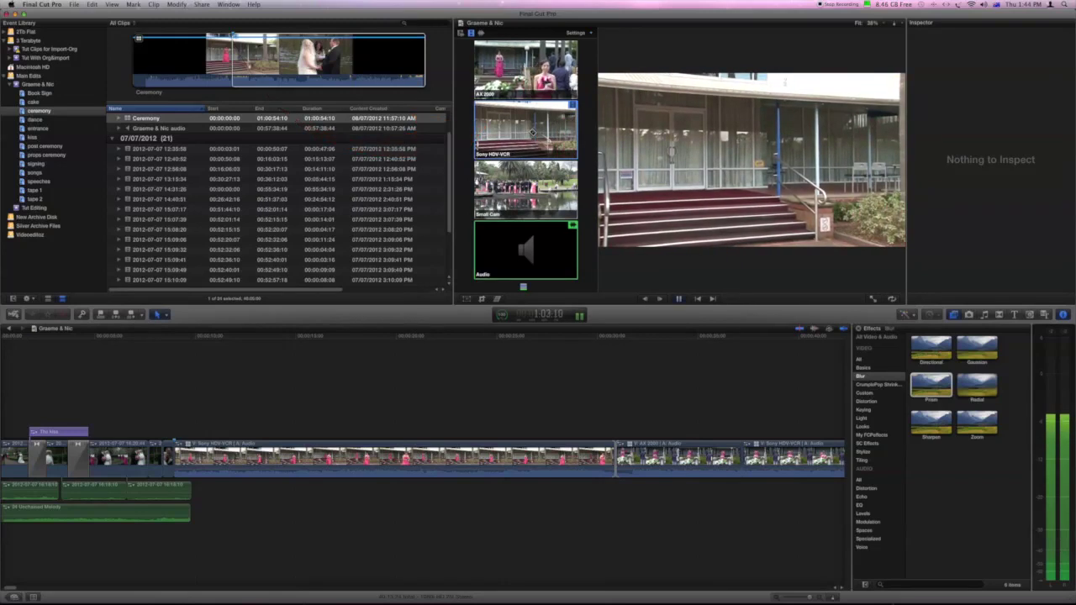
key(1)
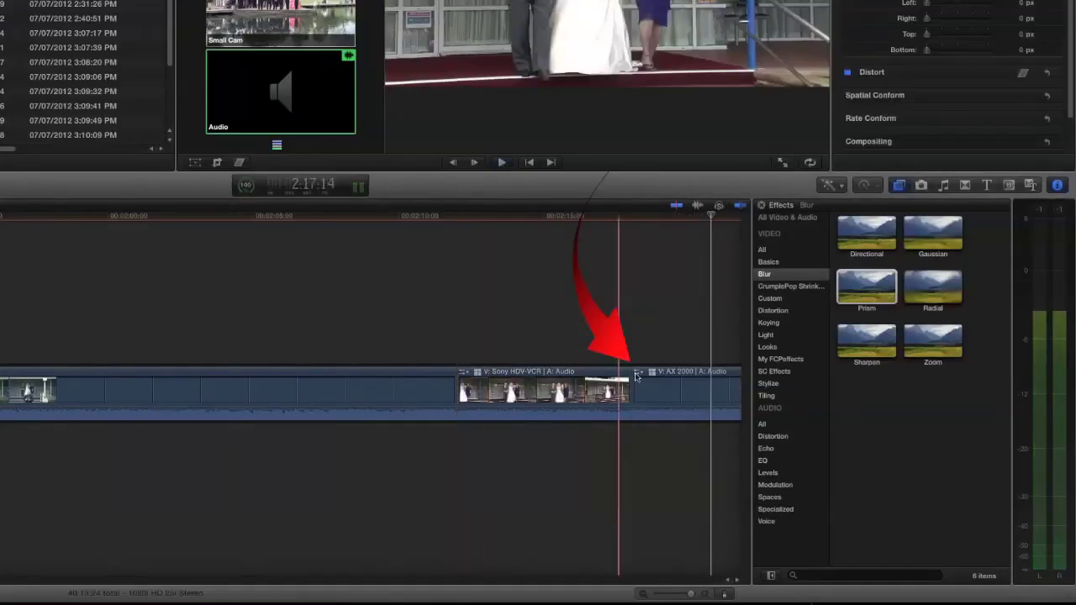
- Roll the edit from Sony HDV-VCR to AX 2000 near 2:18 back to about 2:15
drag(632, 388, 589, 386)
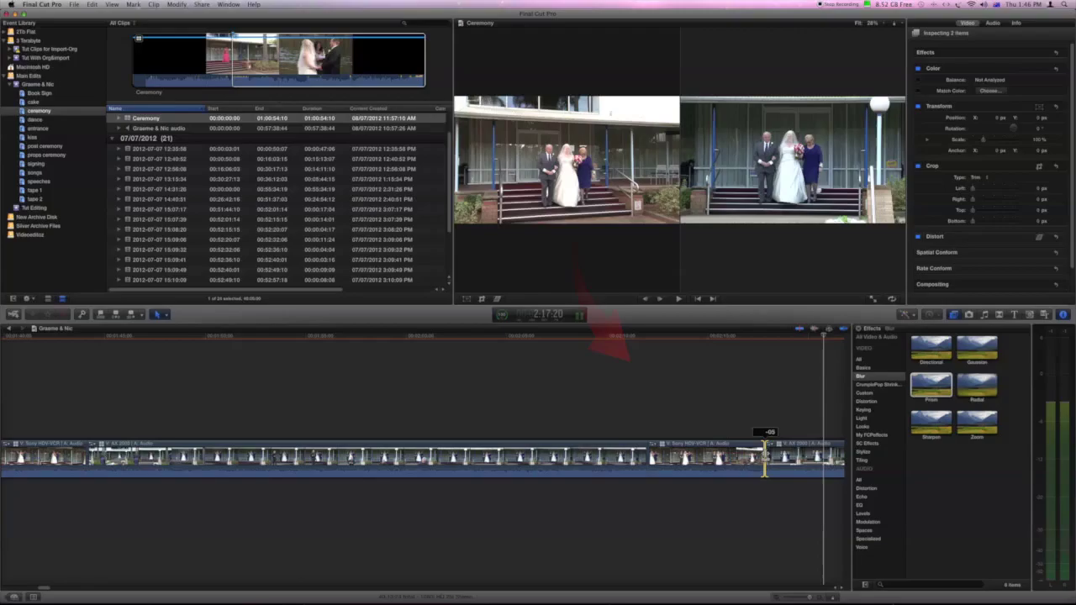
drag(738, 454, 713, 445)
click(707, 412)
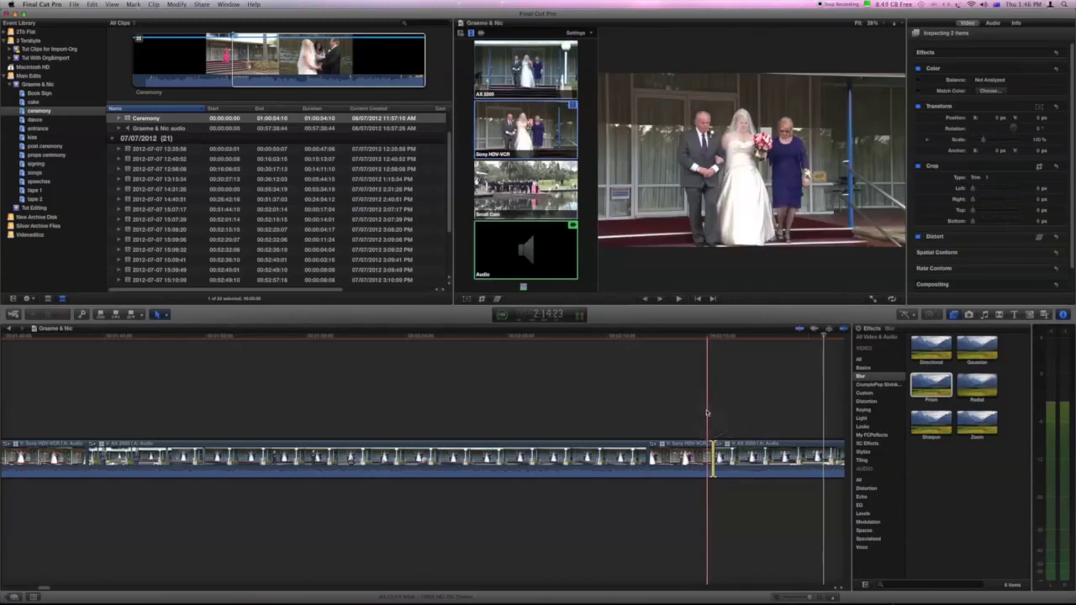
- Review the angle cuts back toward the project start, and play the first Sony HDV-VCR segment up to 20:15
scroll(706, 412, right, 5)
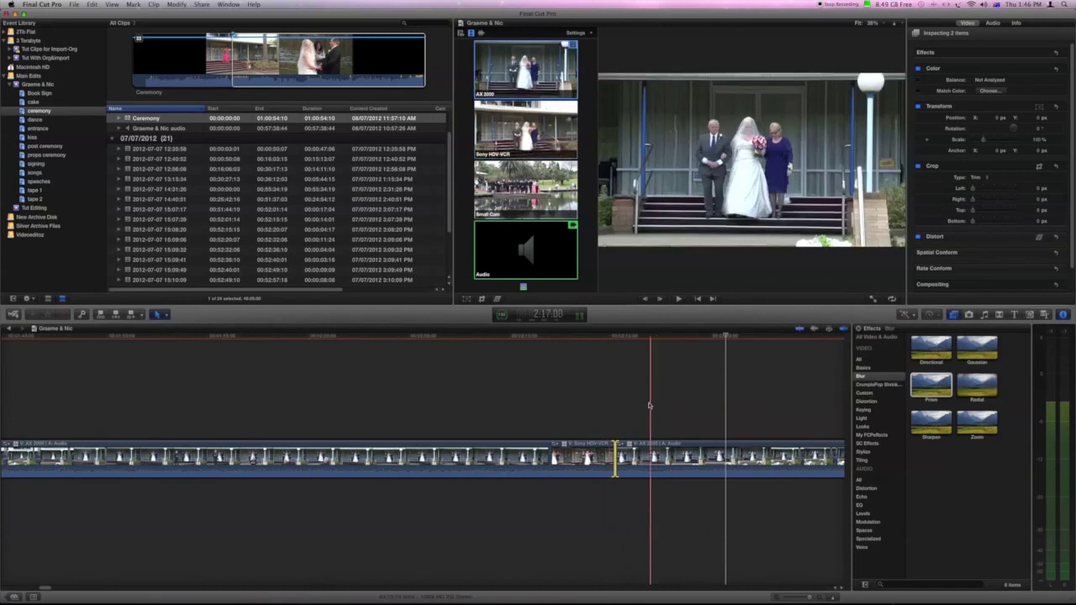
scroll(619, 402, left, 1)
scroll(618, 402, left, 10)
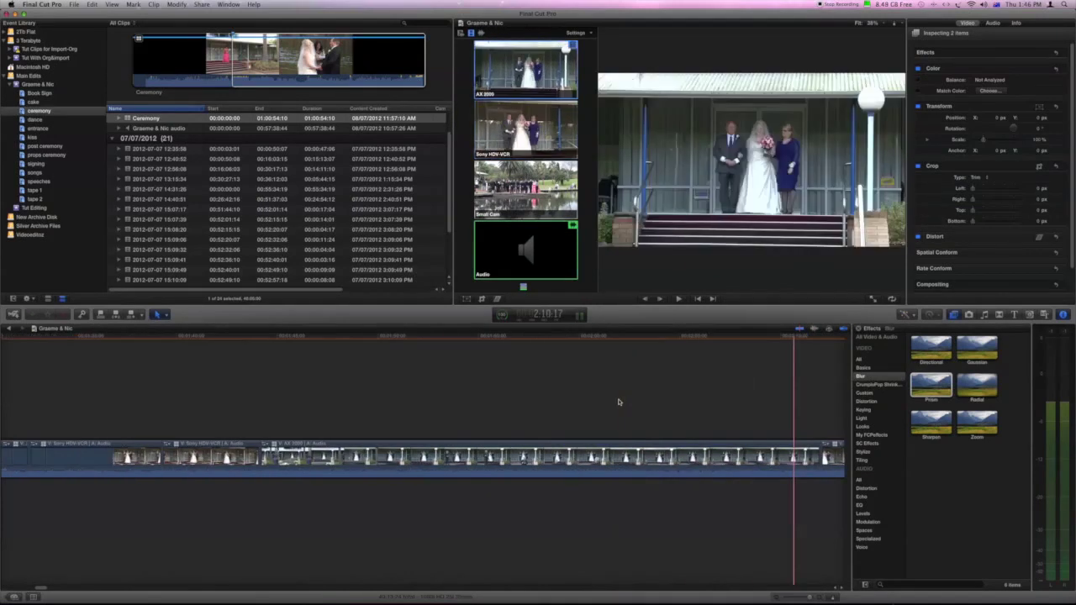
scroll(618, 402, left, 10)
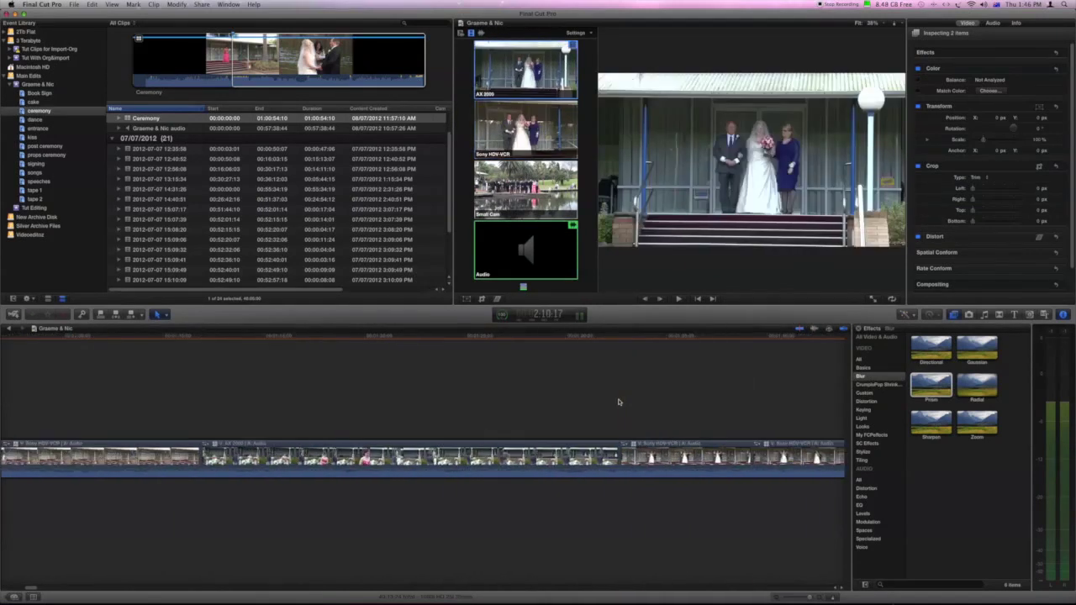
click(618, 402)
scroll(618, 401, left, 10)
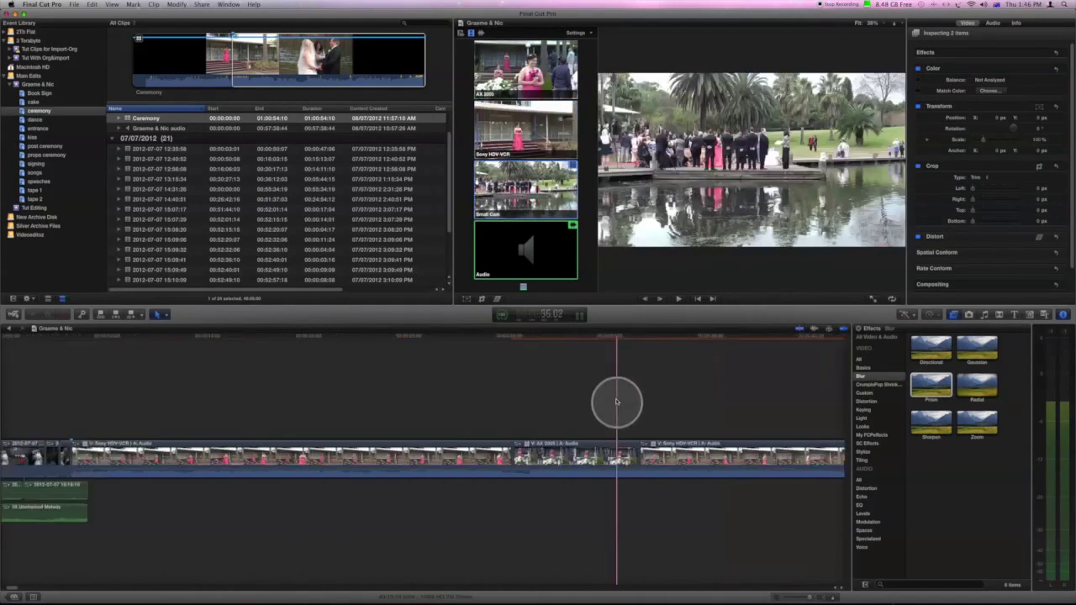
key(space)
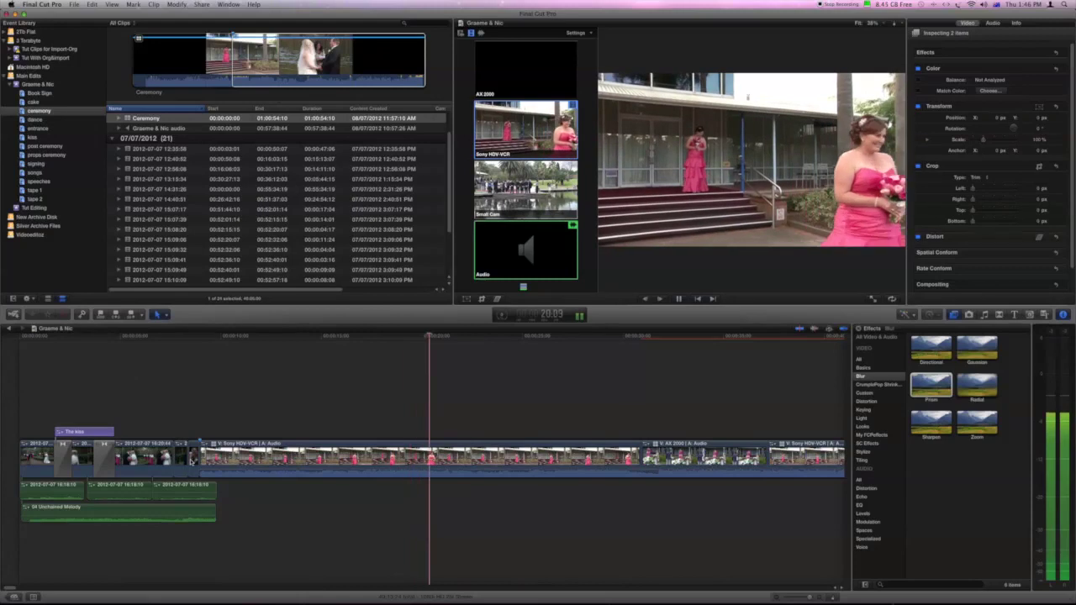
key(space)
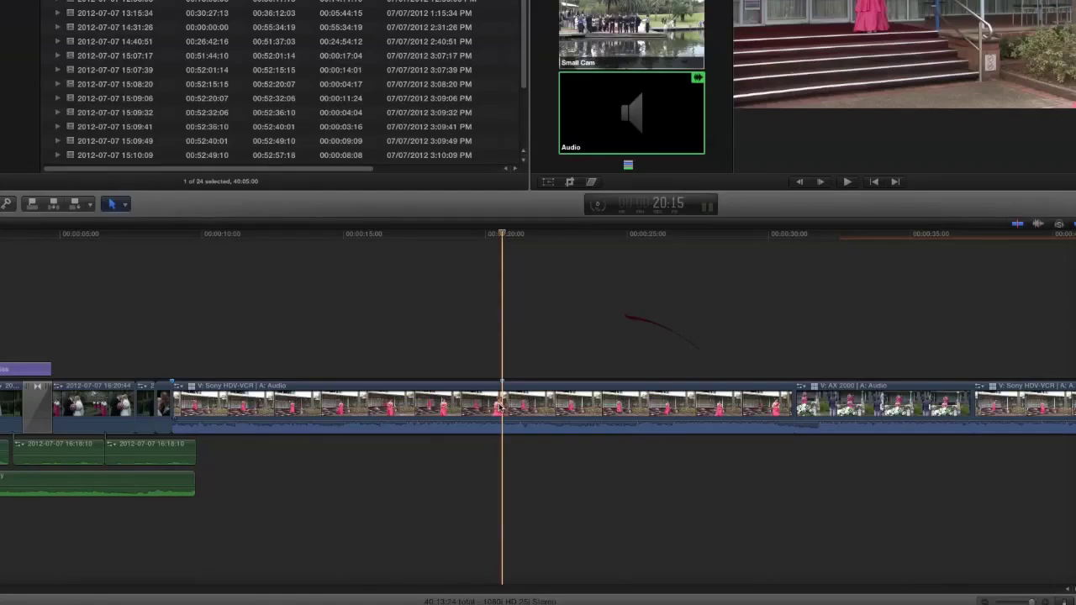
- Add a marker named "Cut away" at 20:15 in the first Sony HDV-VCR segment
click(500, 405)
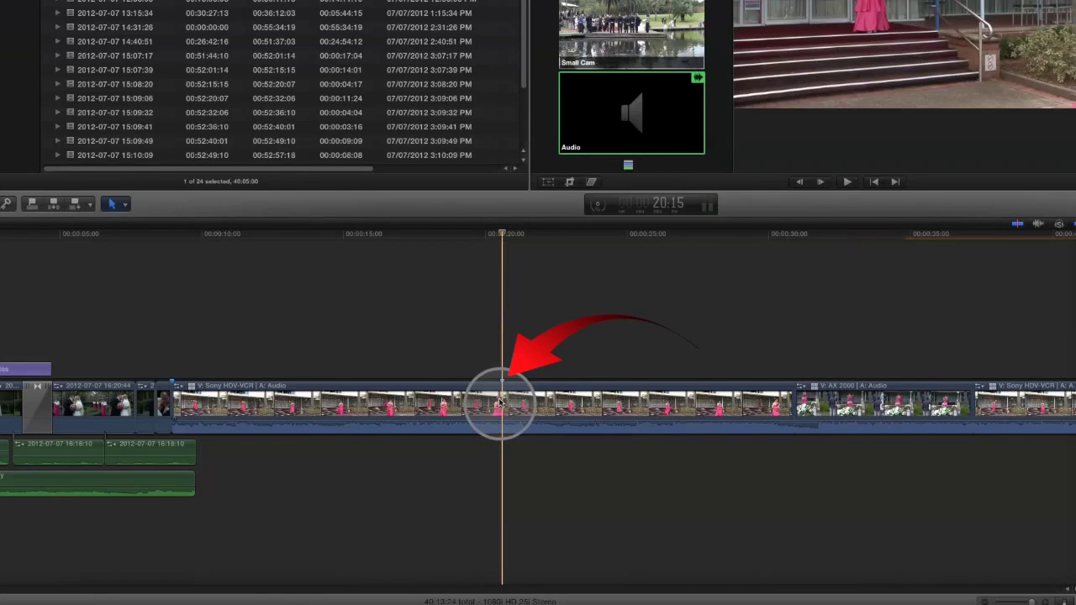
key(m)
key(m)
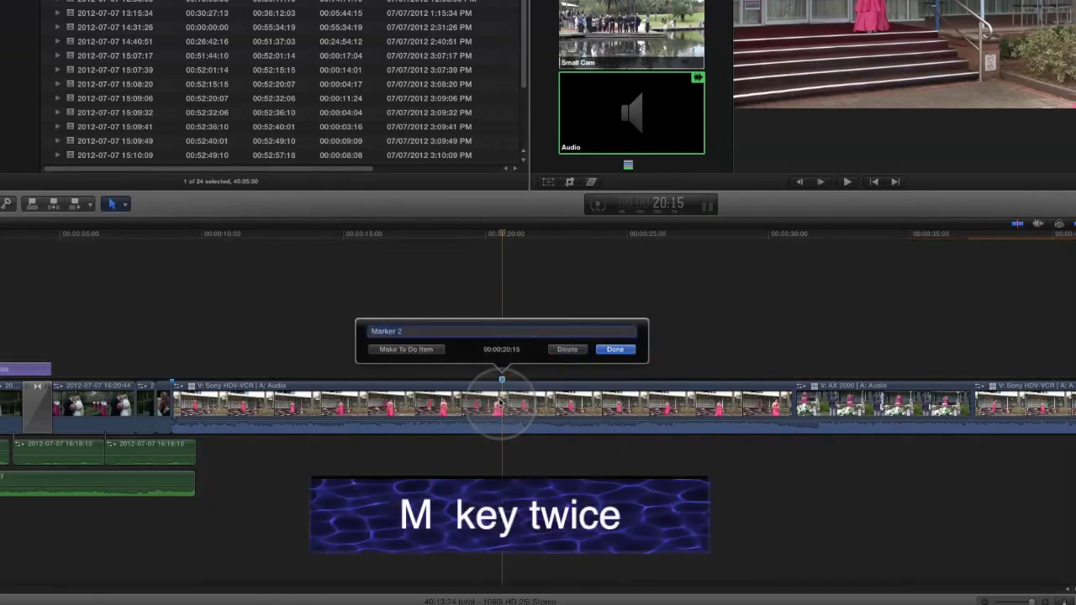
text(Q)
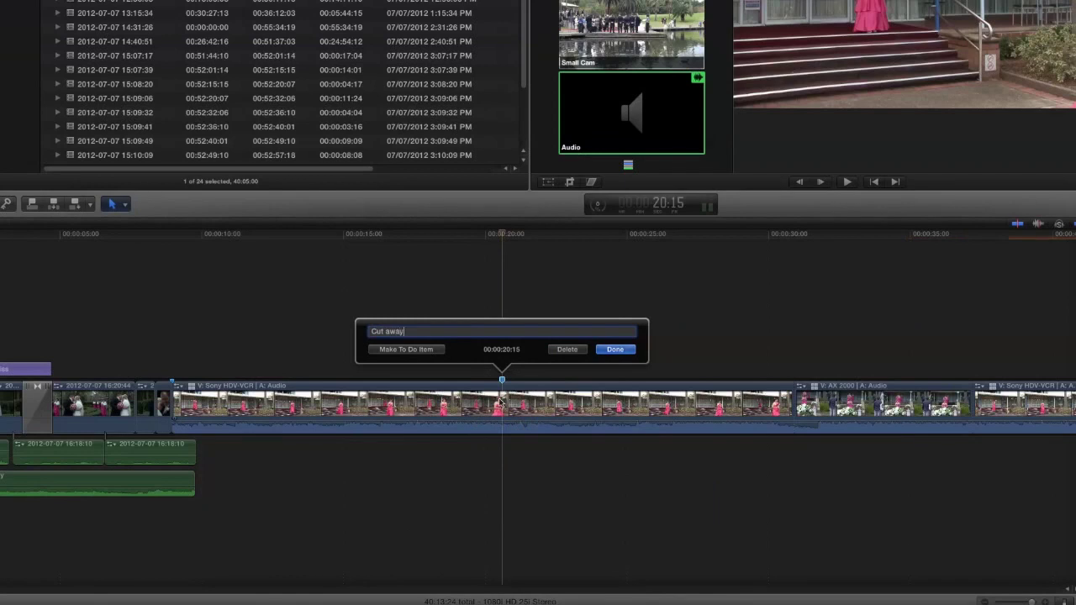
click(615, 349)
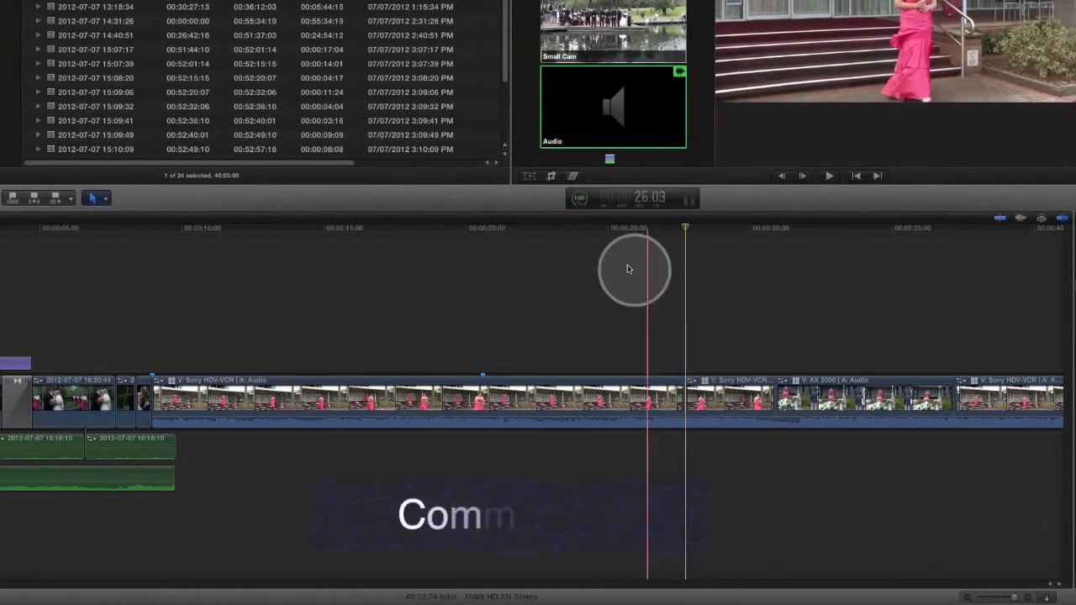
- Cut the first Sony HDV-VCR segment at the 20:15 marker and at about 27:18, and delete the piece between the cuts
key(super+b)
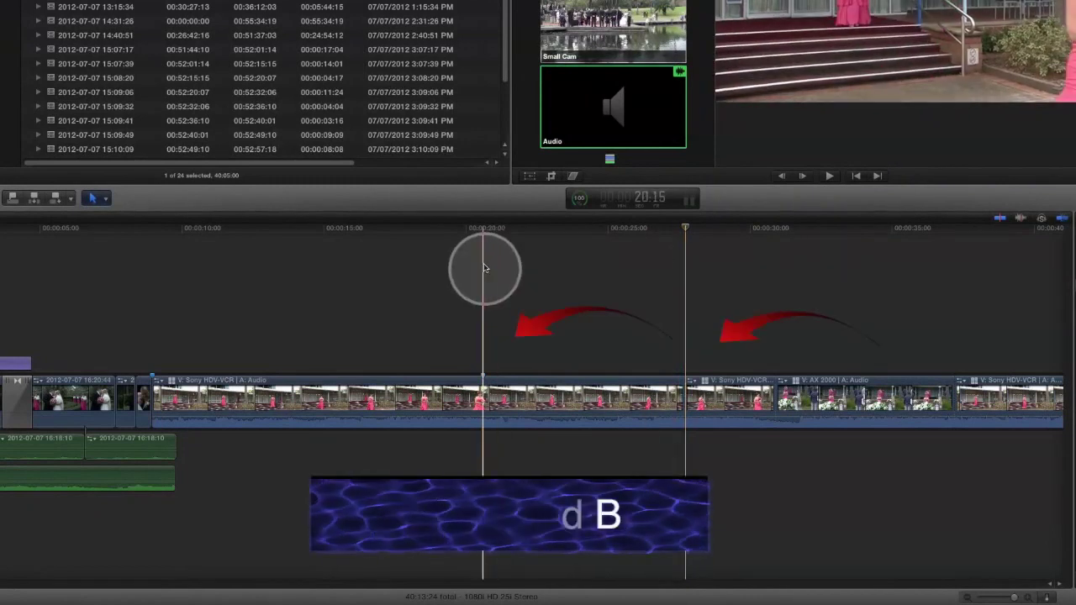
click(570, 405)
key(Delete)
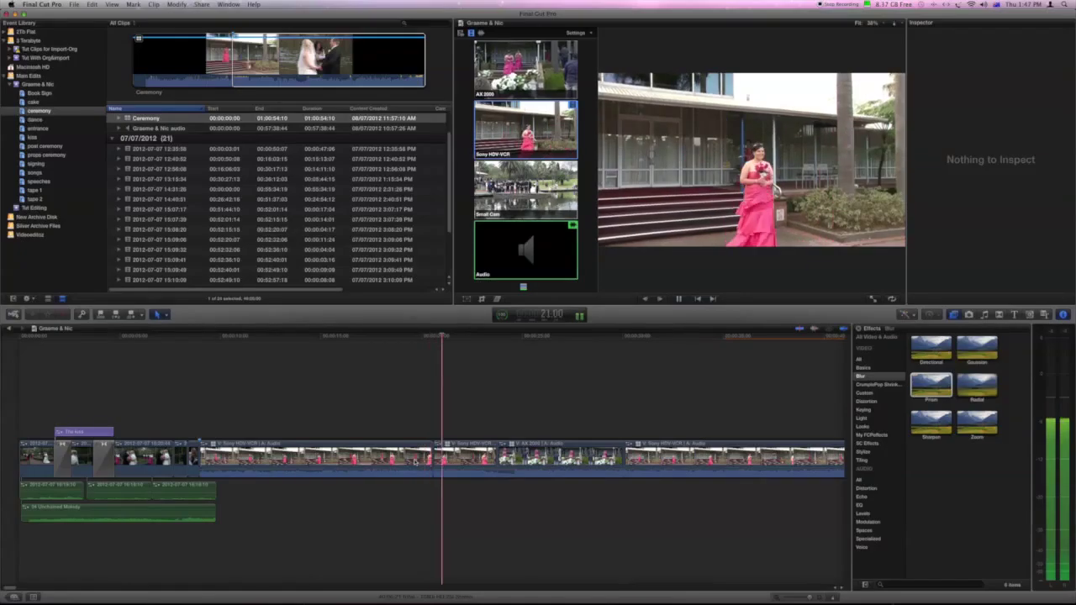
- Play from 18:12 across the new join between the two Sony HDV-VCR segments to check the jump
click(392, 337)
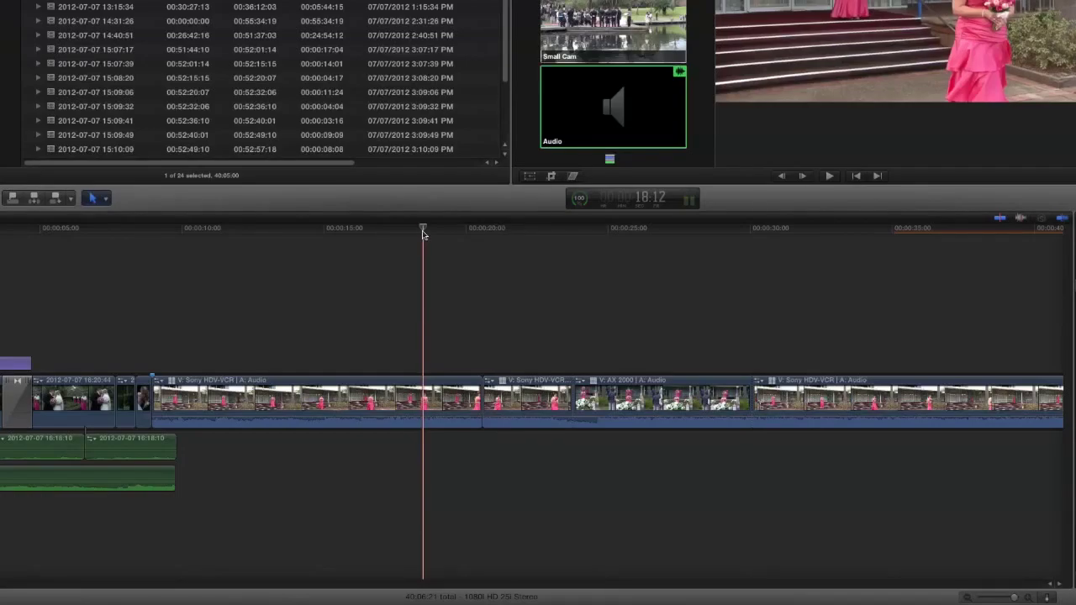
key(space)
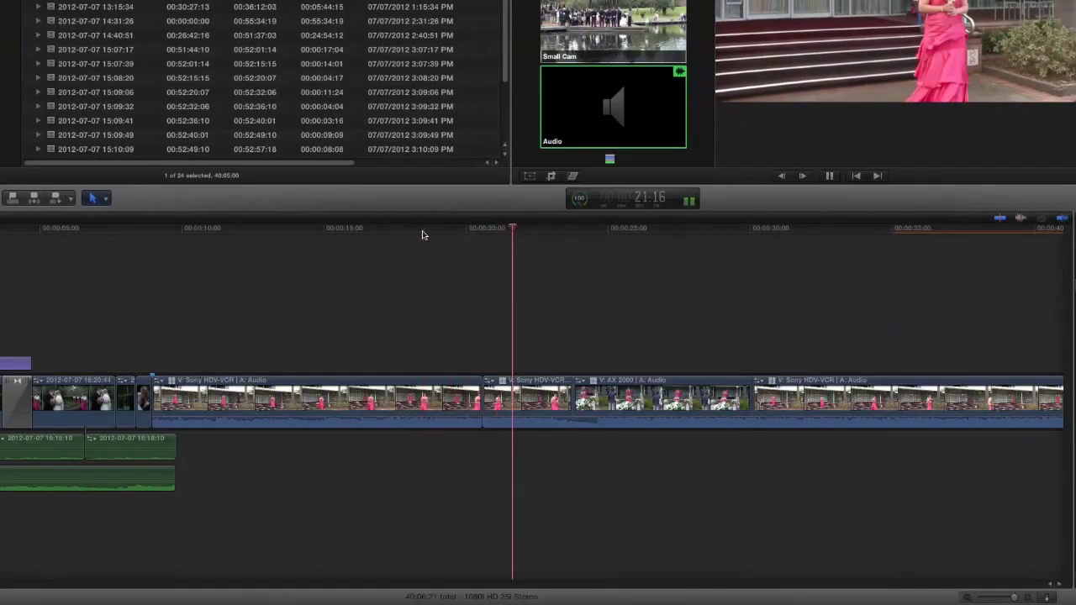
key(space)
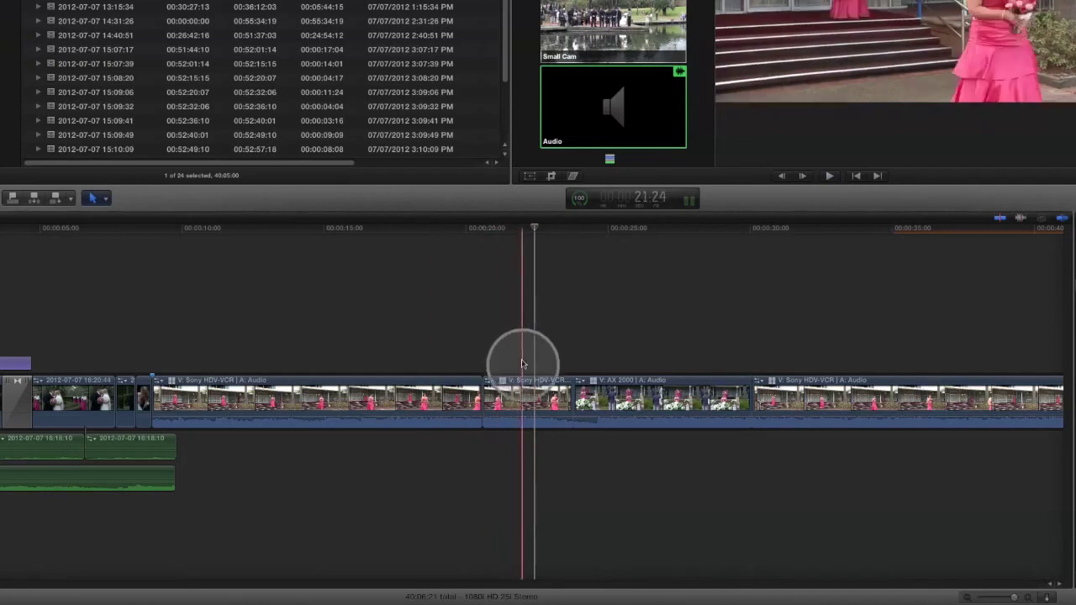
- Lower the first Sony HDV-VCR segment's audio level to silence, and play across the join at 20:15 to compare the sound
click(432, 401)
mouse_move(415, 415)
mouse_down()
mouse_move(430, 412)
mouse_move(412, 432)
mouse_up()
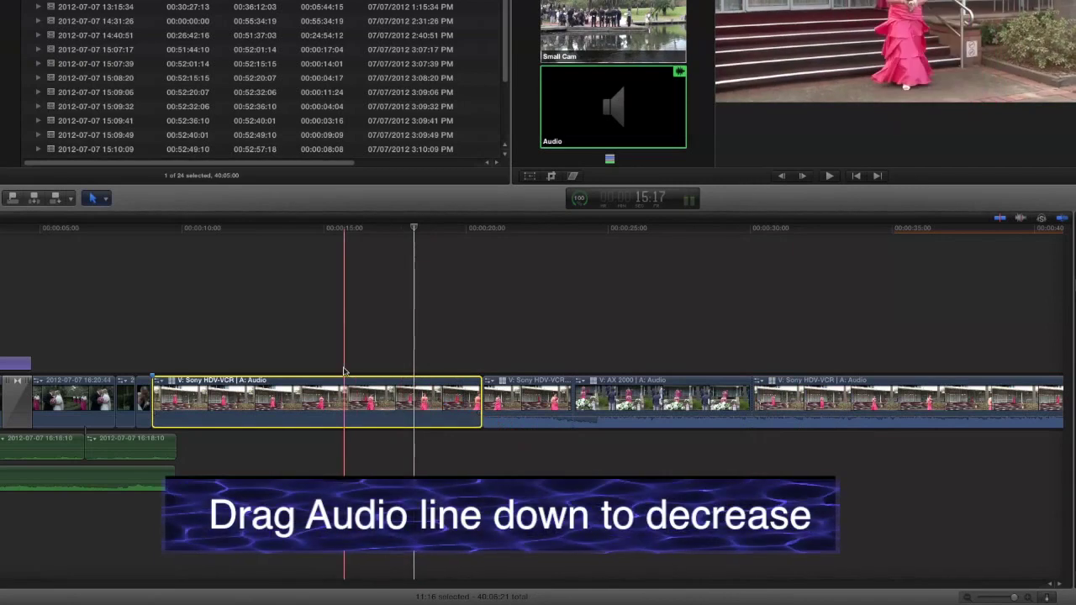
key(space)
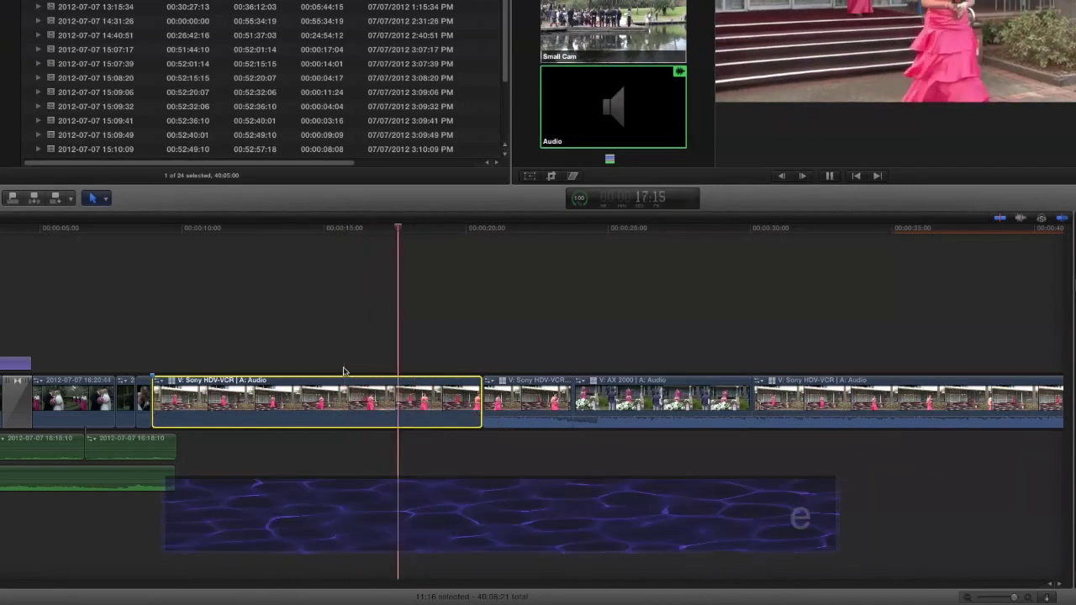
click(494, 396)
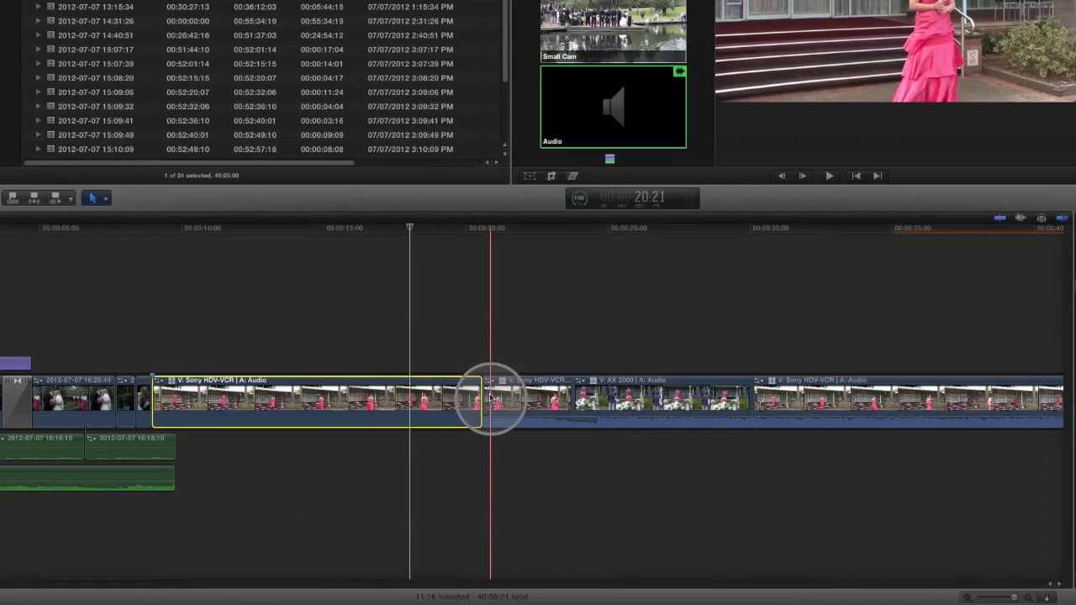
key(space)
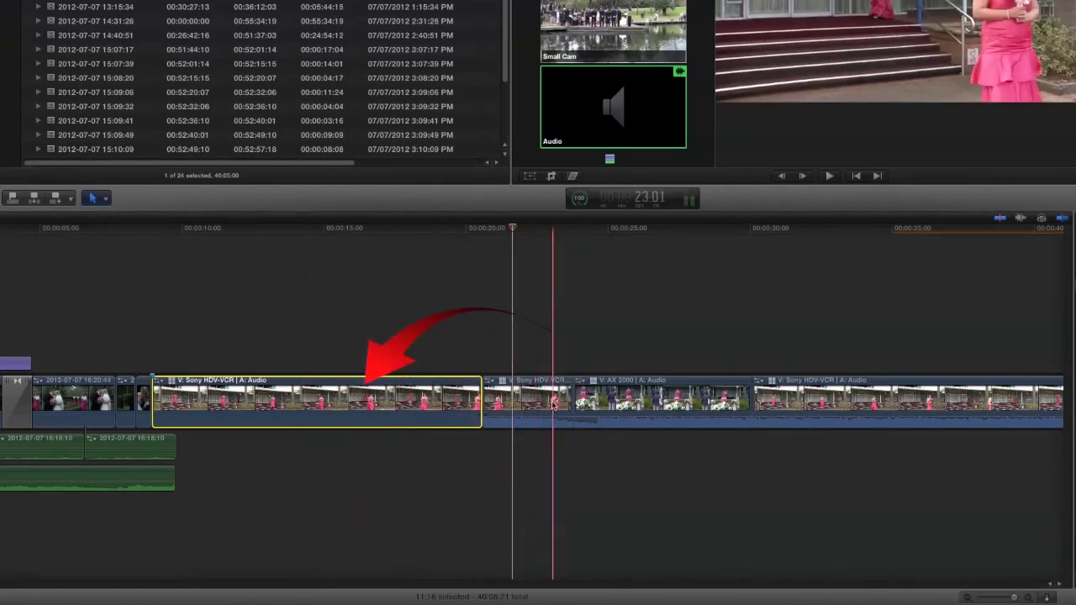
- Expand the audio and video of the second Sony HDV-VCR segment, and extend its audio back to the start of the first segment
click(554, 405)
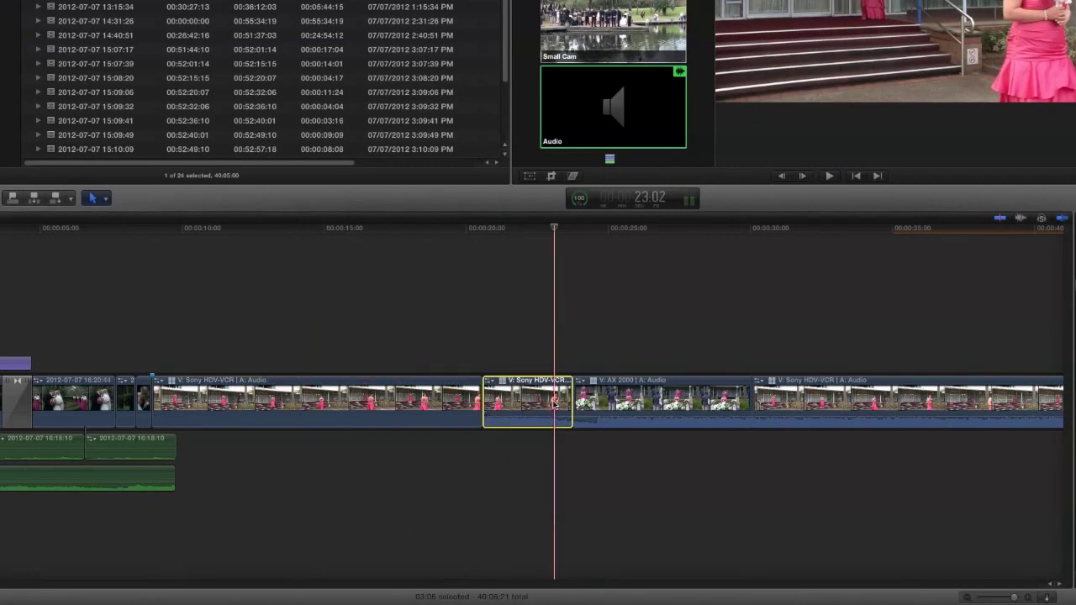
right_click(554, 406)
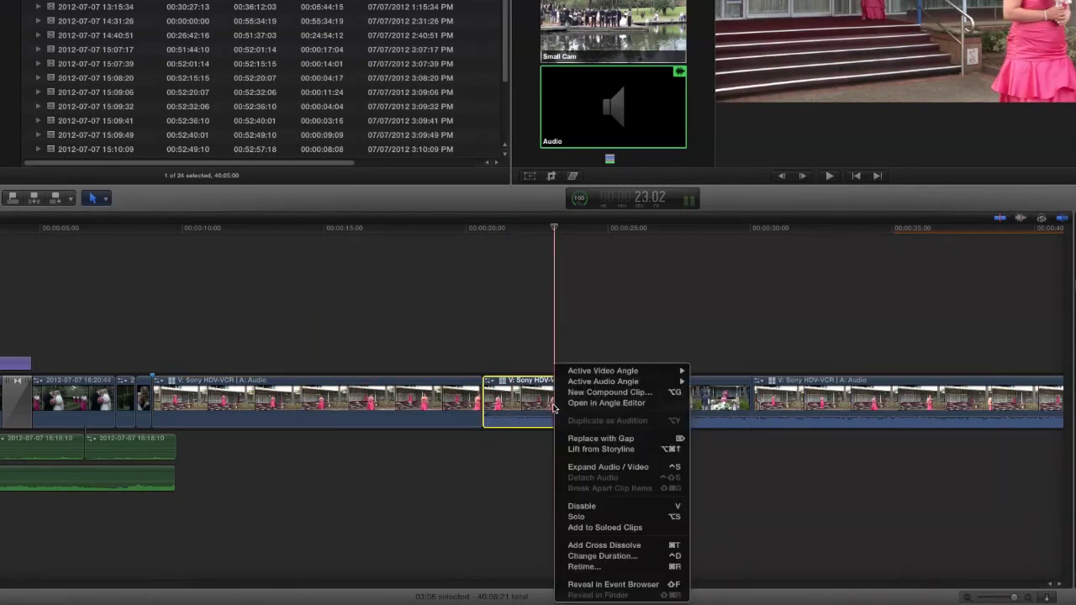
click(588, 467)
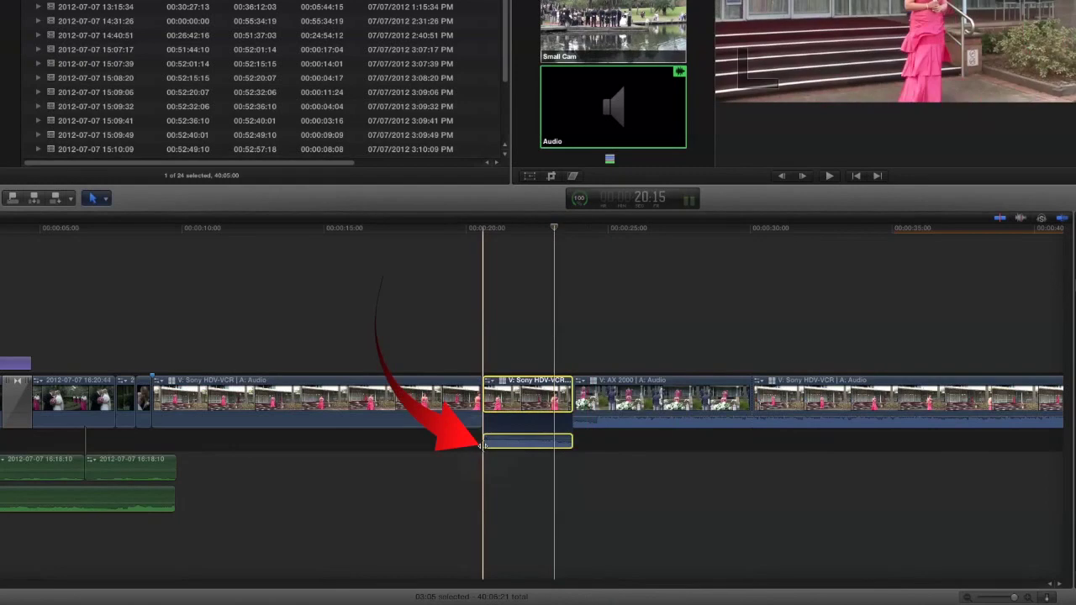
drag(483, 445, 153, 442)
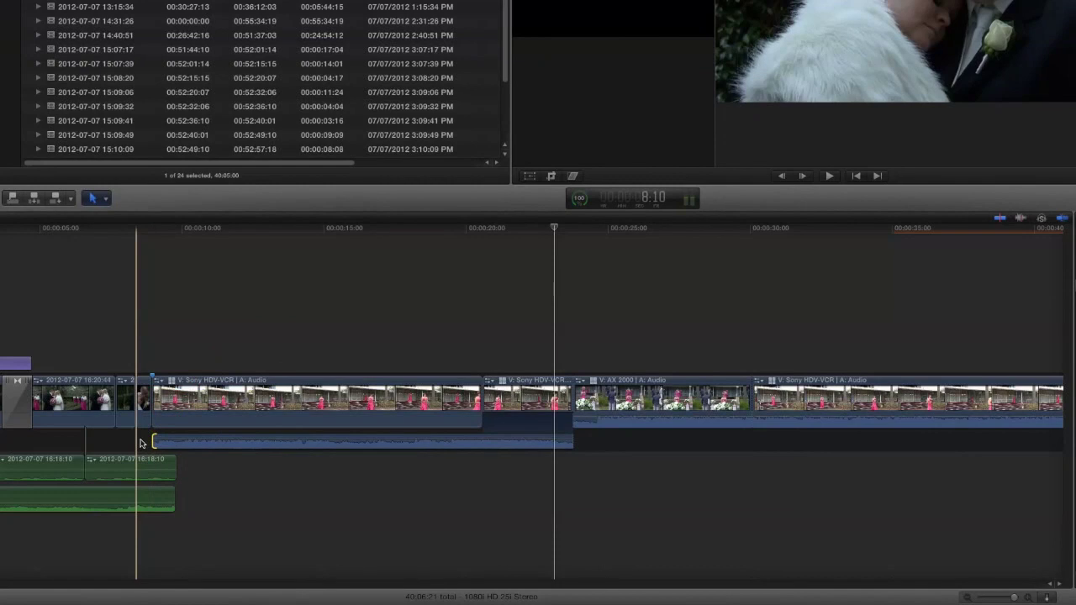
- Add a fade-in at the start of the extended audio, and play the first Sony HDV-VCR segment across the join
key(space)
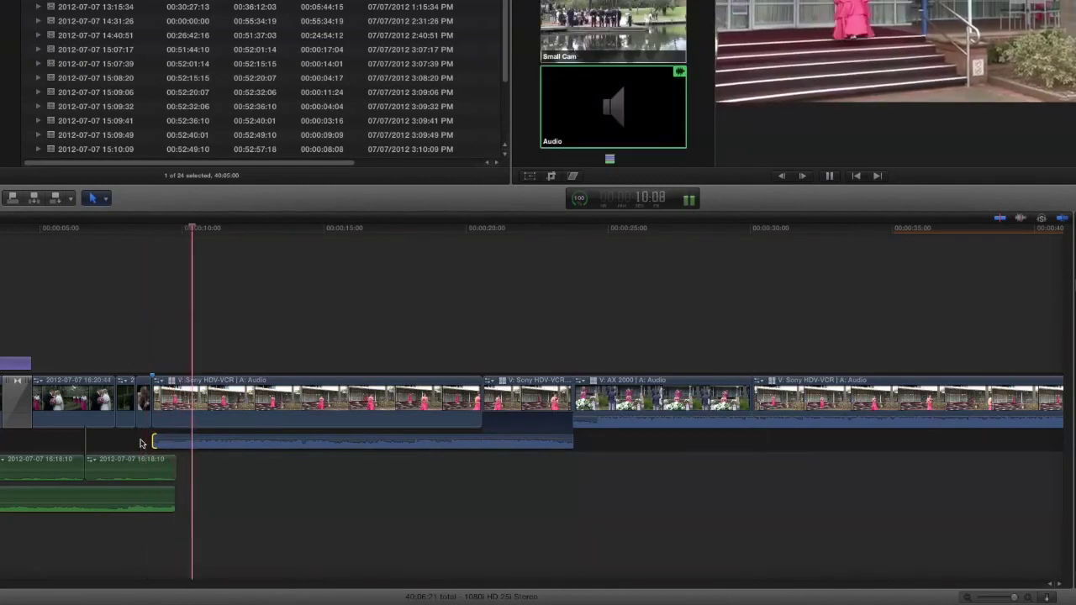
click(152, 439)
mouse_move(154, 437)
mouse_down()
mouse_move(201, 438)
mouse_move(148, 439)
mouse_up()
key(space)
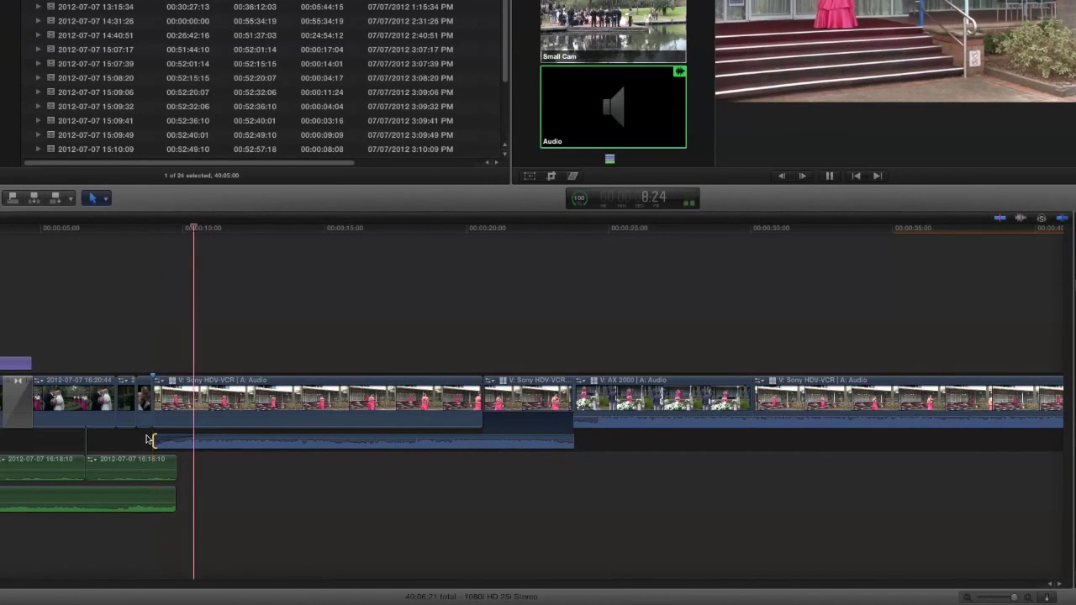
click(413, 384)
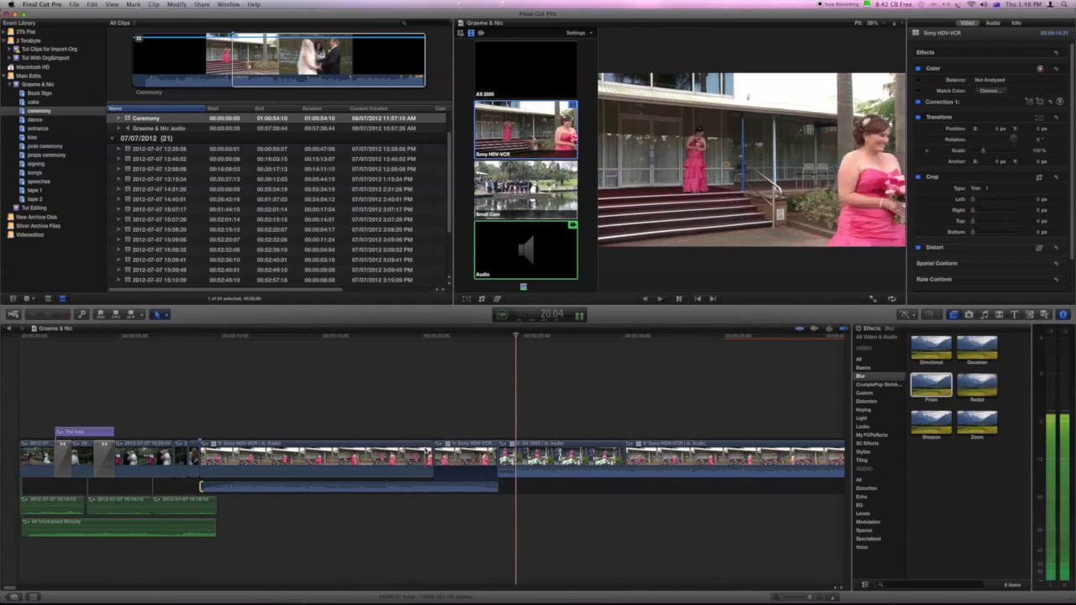
key(space)
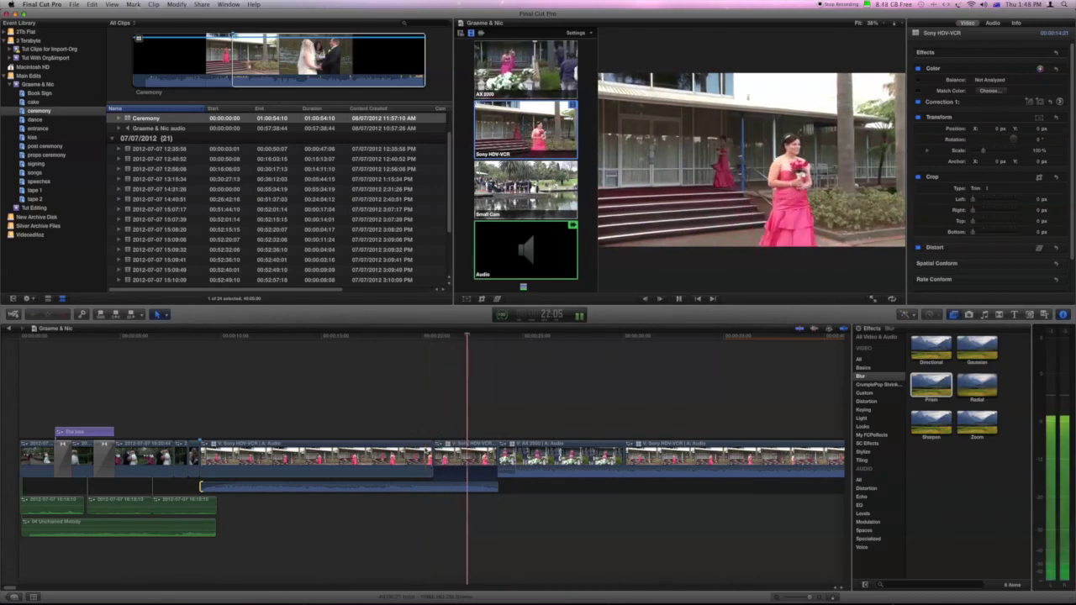
key(space)
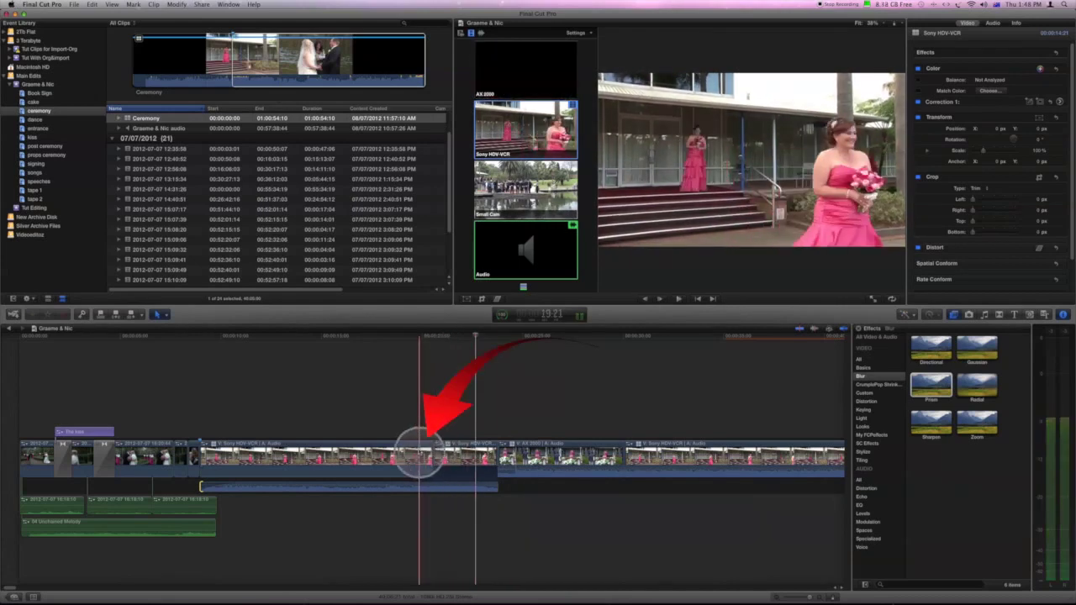
- Add a cross dissolve at the 20:15 join between the two Sony HDV-VCR segments, and play across it
click(434, 454)
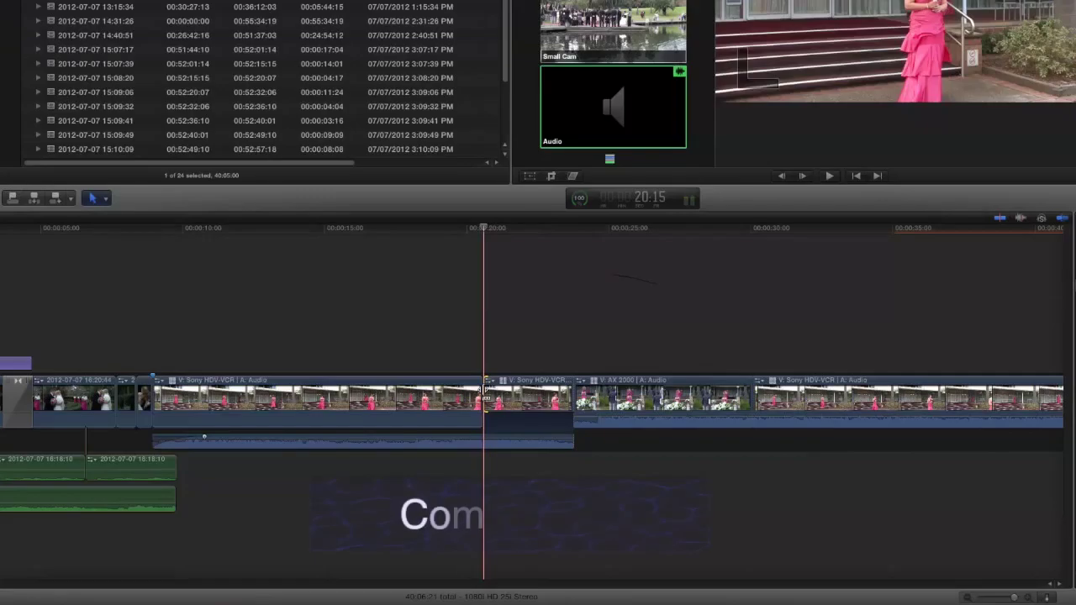
key(super+t)
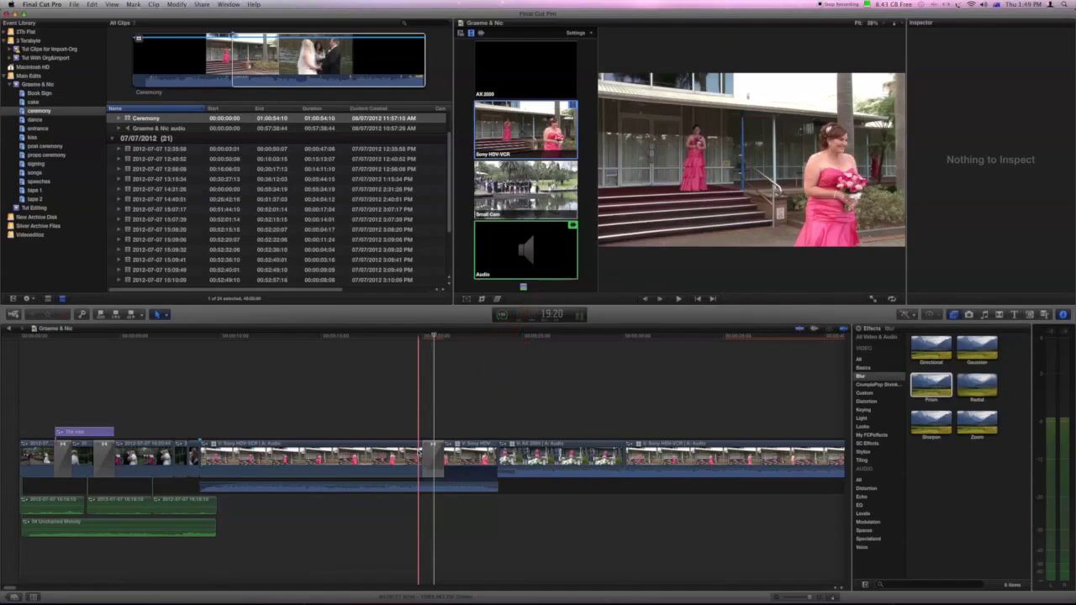
key(space)
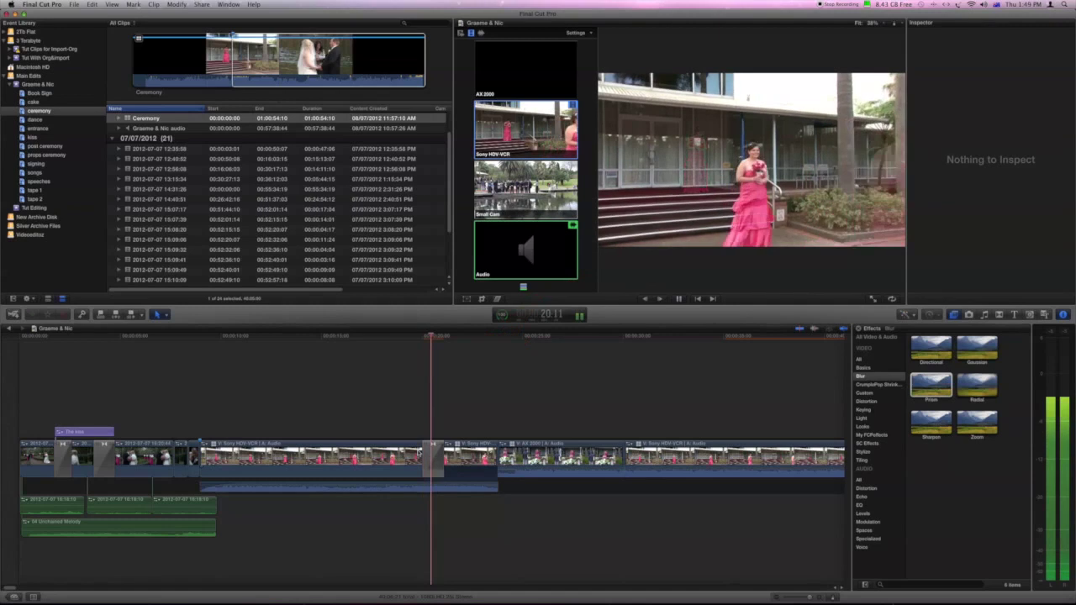
click(420, 451)
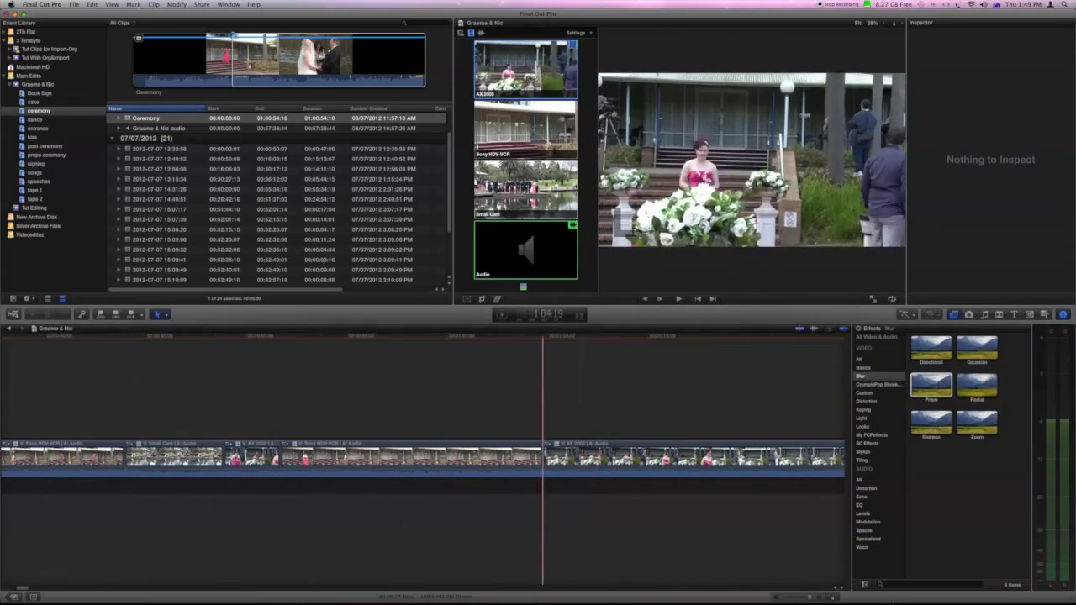
- Delete the long AX 2000 segment at about 1:24, the short Sony HDV-VCR segment following it, and the AX 2000 segment starting at 1:04:19
key(l)
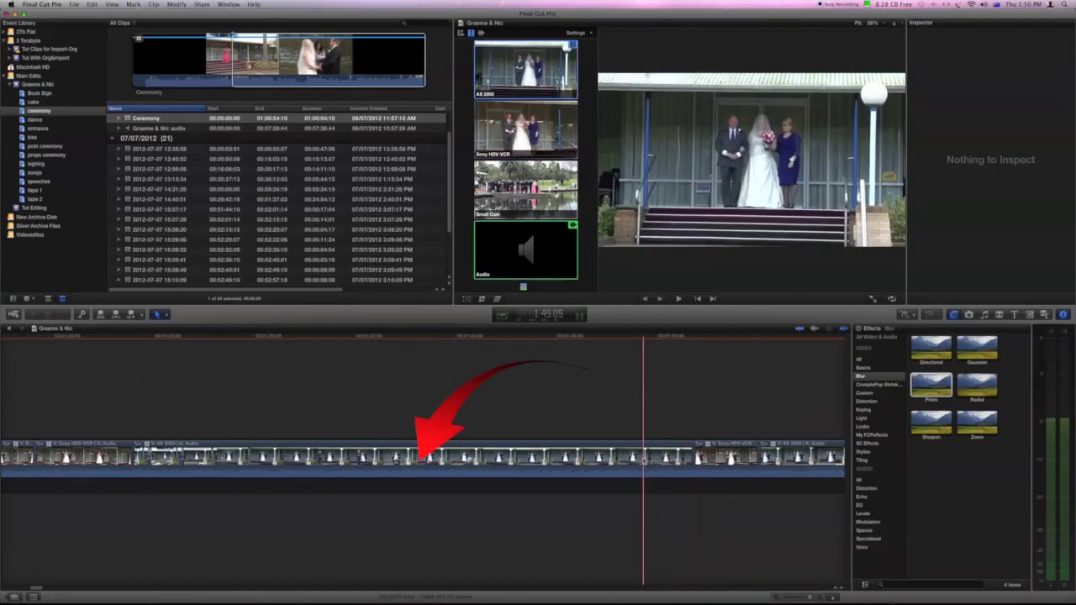
click(425, 458)
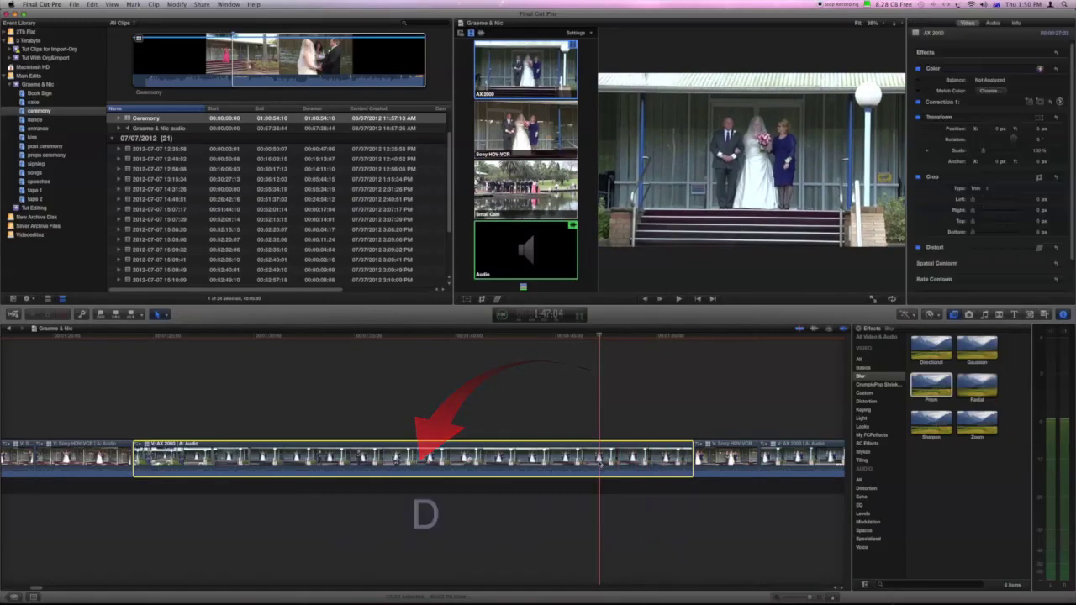
key(Delete)
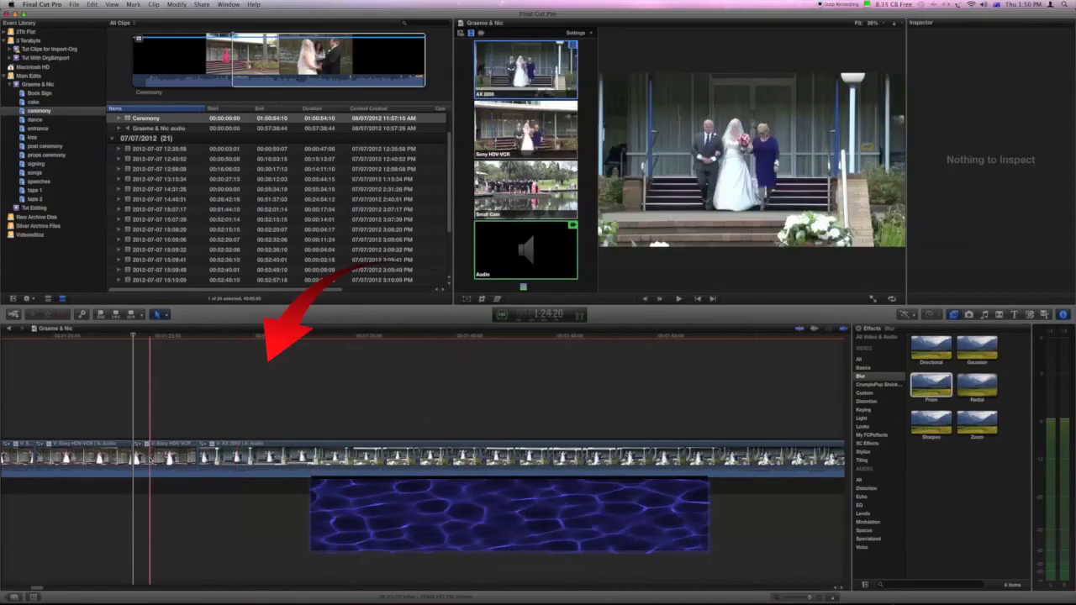
click(139, 458)
key(Delete)
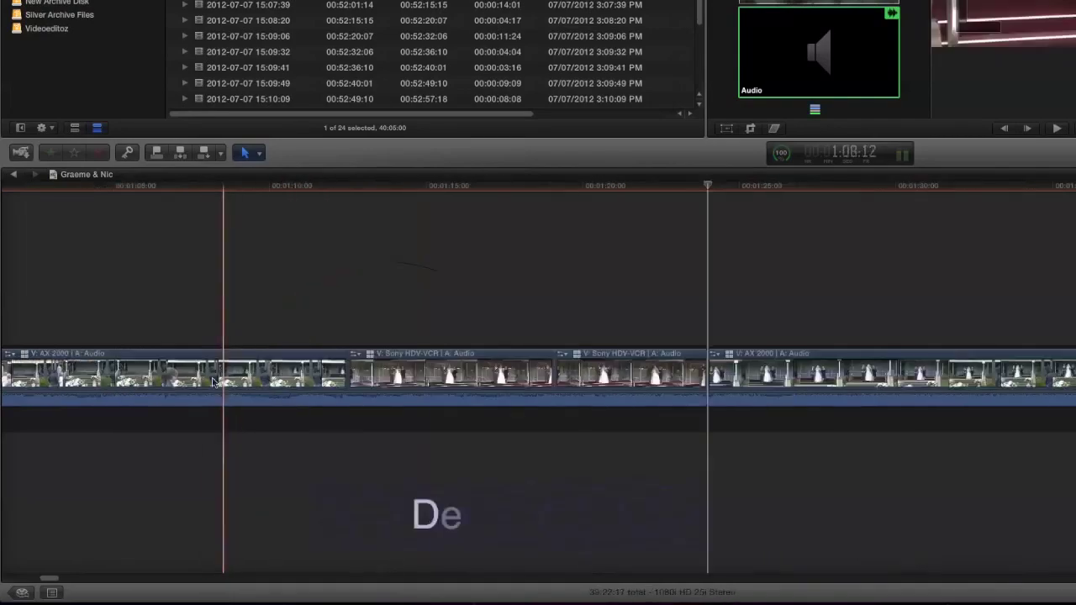
click(284, 380)
key(Delete)
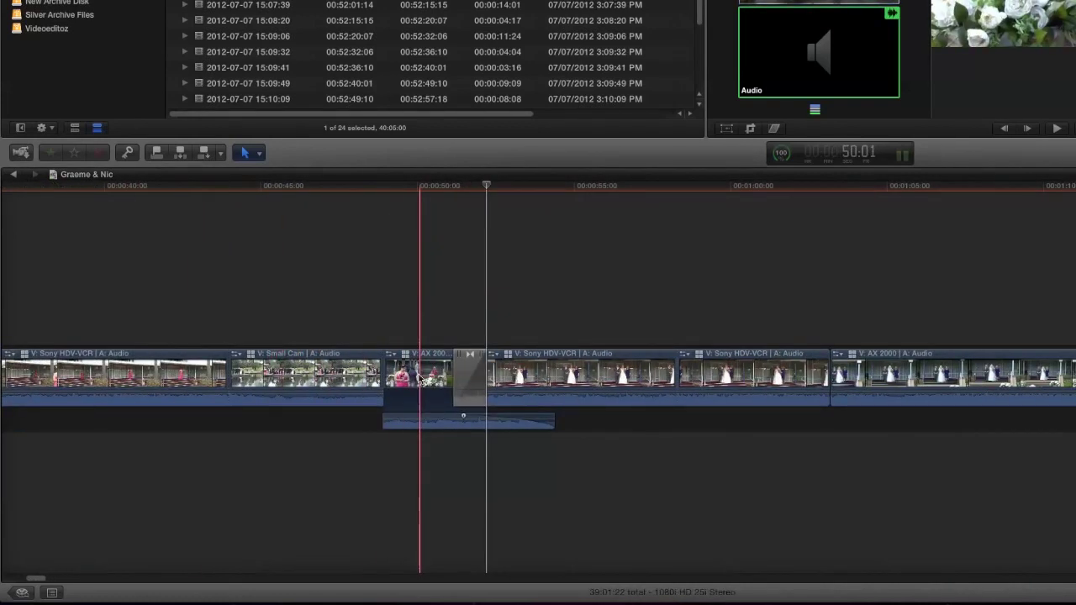
- Expand the Sony HDV-VCR segment after the dissolve near 51:05, extend its audio start back to 46:02, and play the result
key(space)
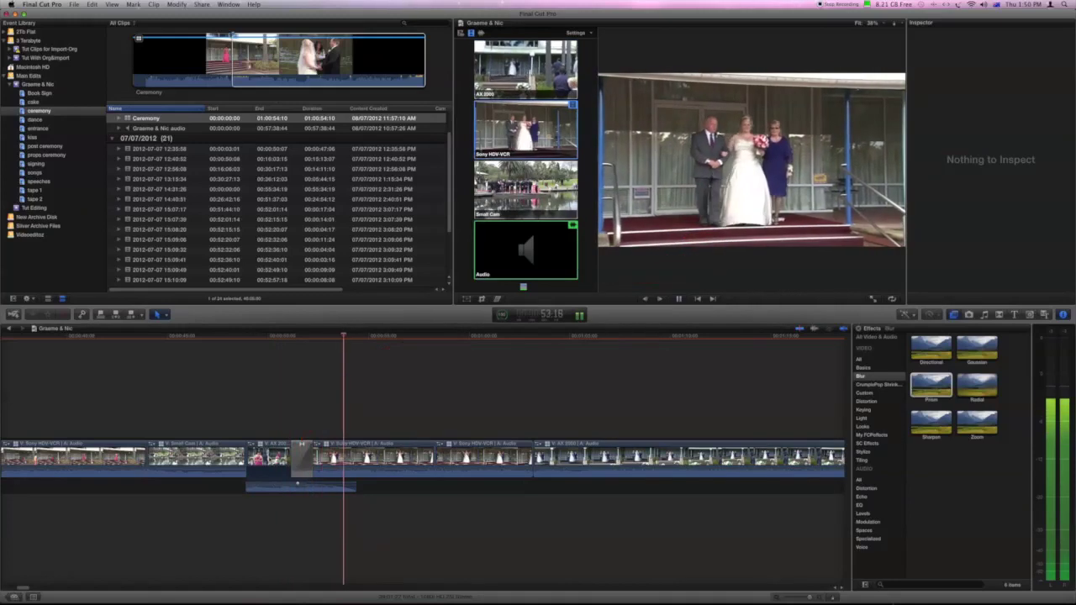
key(space)
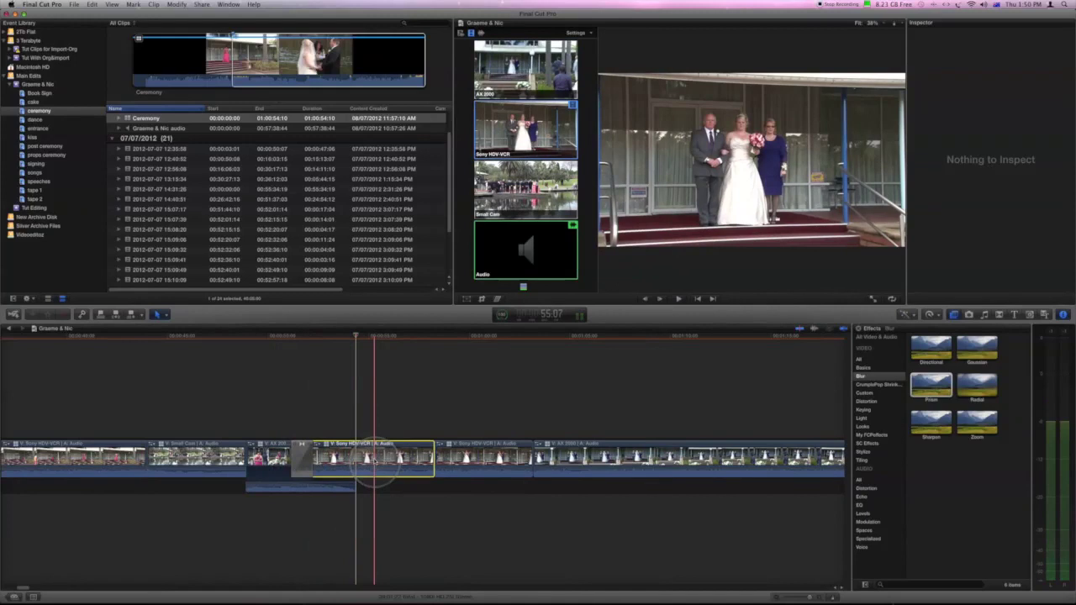
right_click(374, 458)
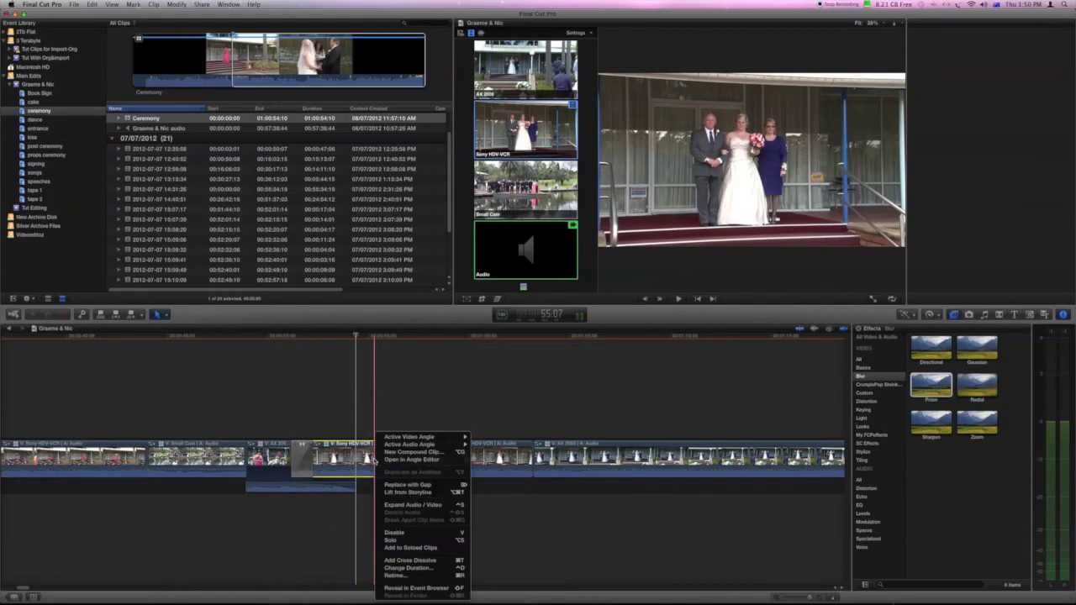
click(414, 505)
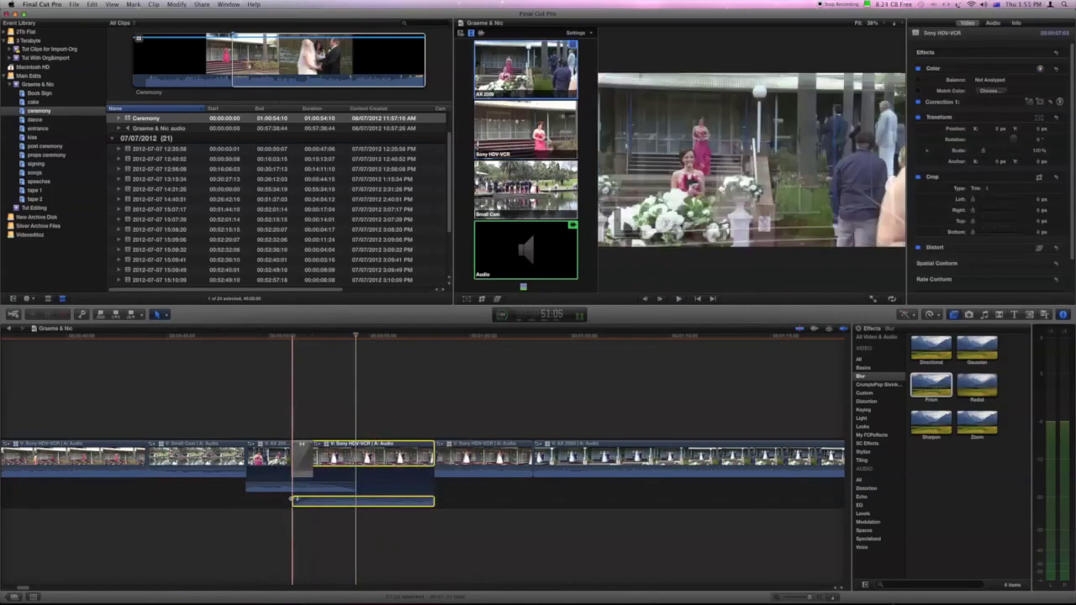
mouse_move(295, 500)
mouse_down()
mouse_move(341, 488)
mouse_move(286, 486)
mouse_up()
key(space)
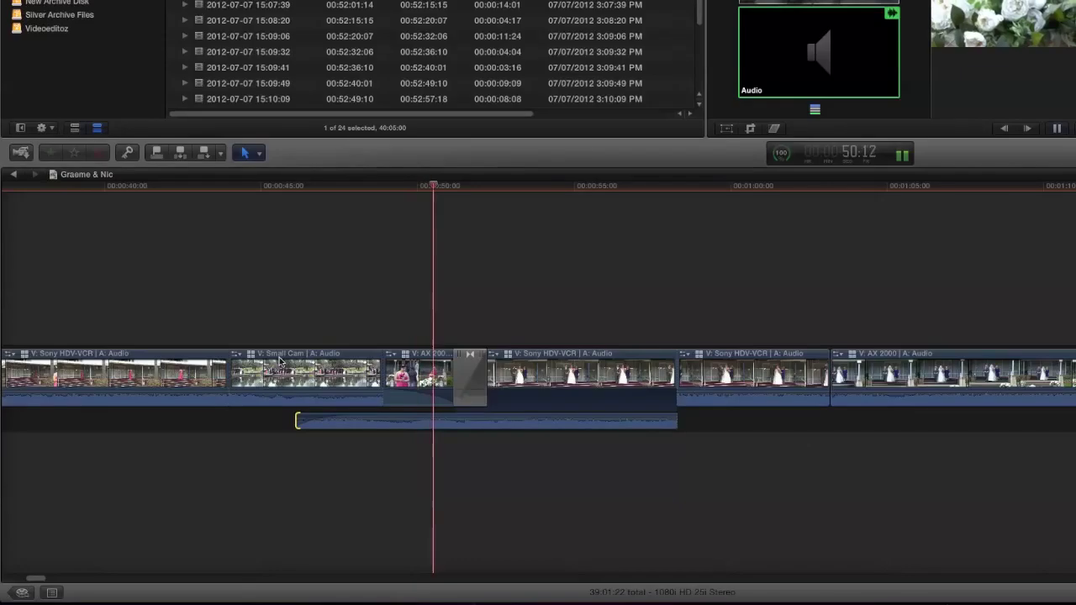
key(space)
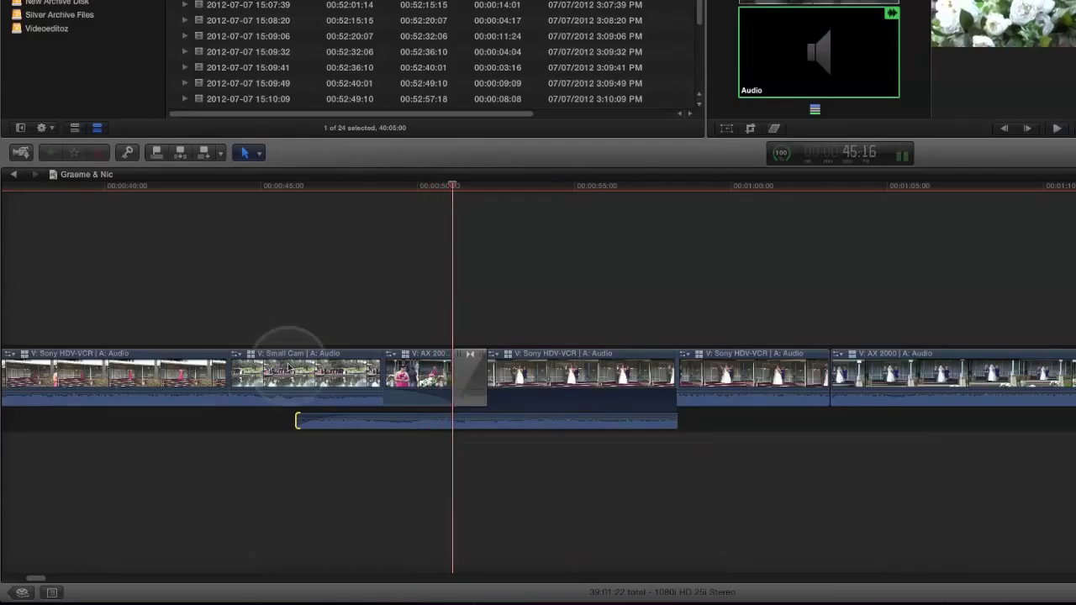
- Expand the audio and video of the Small Cam segment, and extend its audio end to about 50:02 under the AX 2000 segment
click(356, 402)
right_click(333, 374)
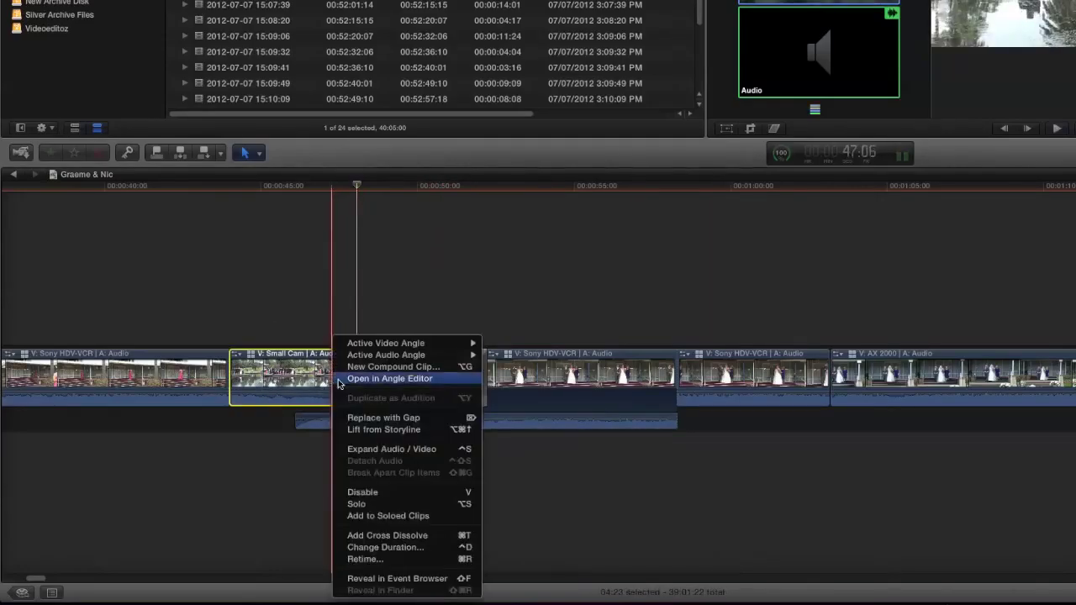
click(392, 450)
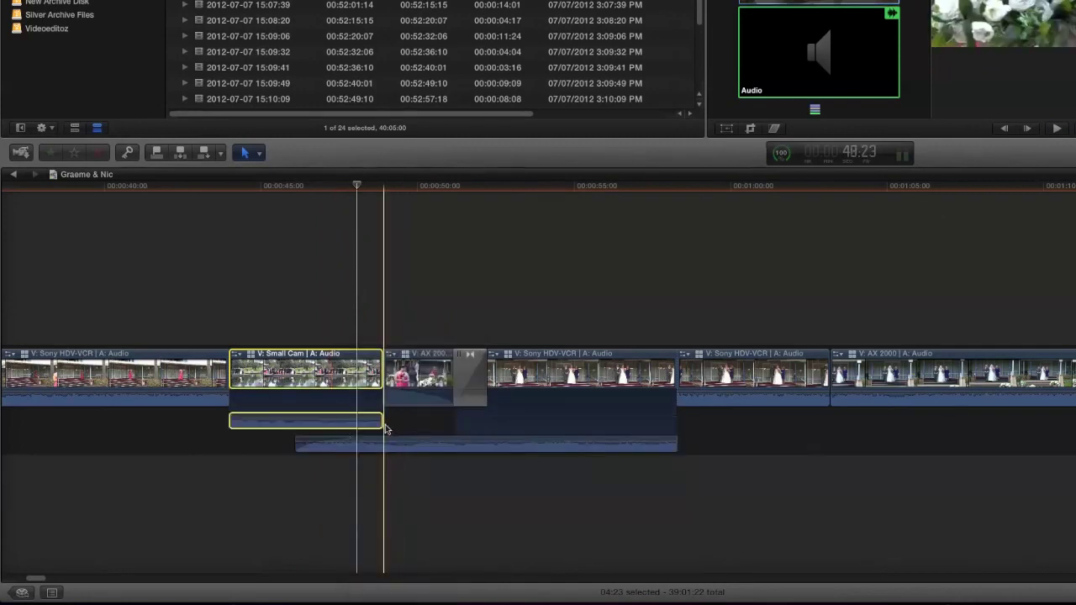
right_click(384, 424)
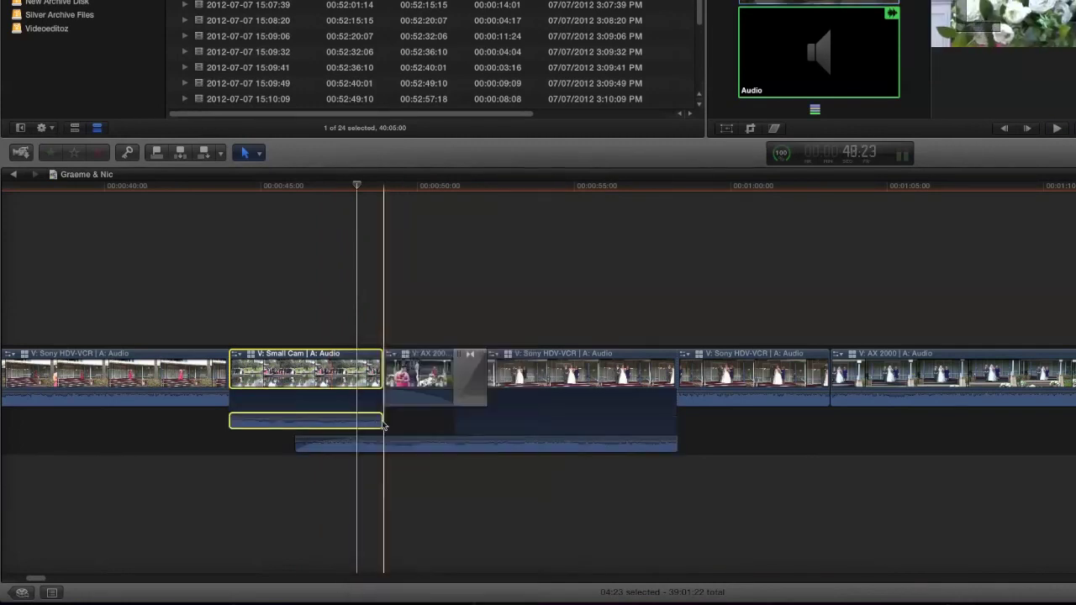
click(329, 449)
drag(379, 421, 415, 418)
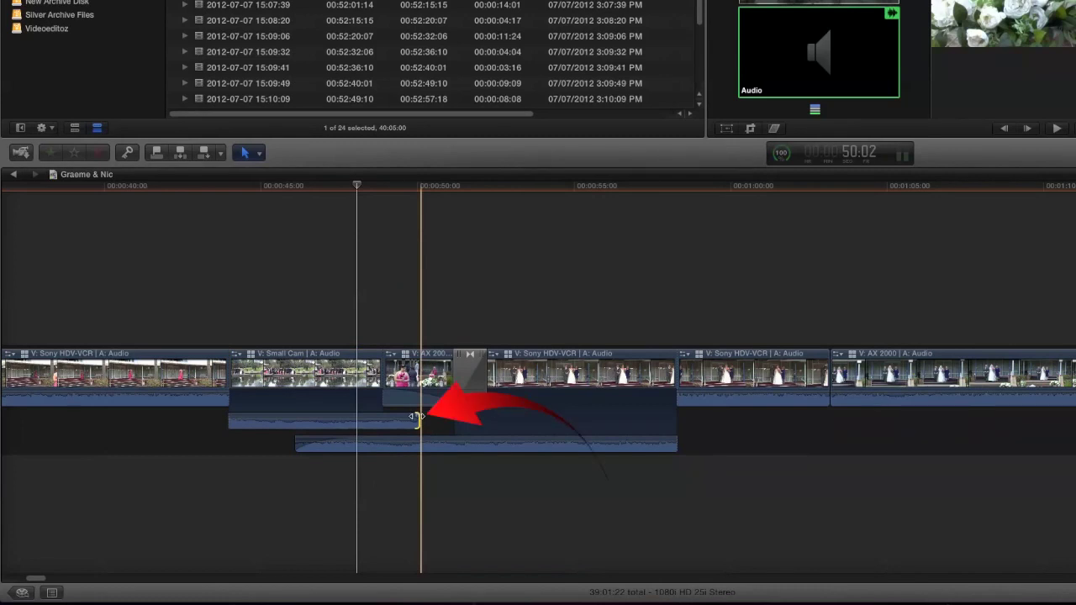
- Crossfade the overlapping Small Cam and Sony HDV-VCR audio with a fade-out and a fade-in, and trim the Sony audio's start slightly inward
drag(412, 420, 332, 440)
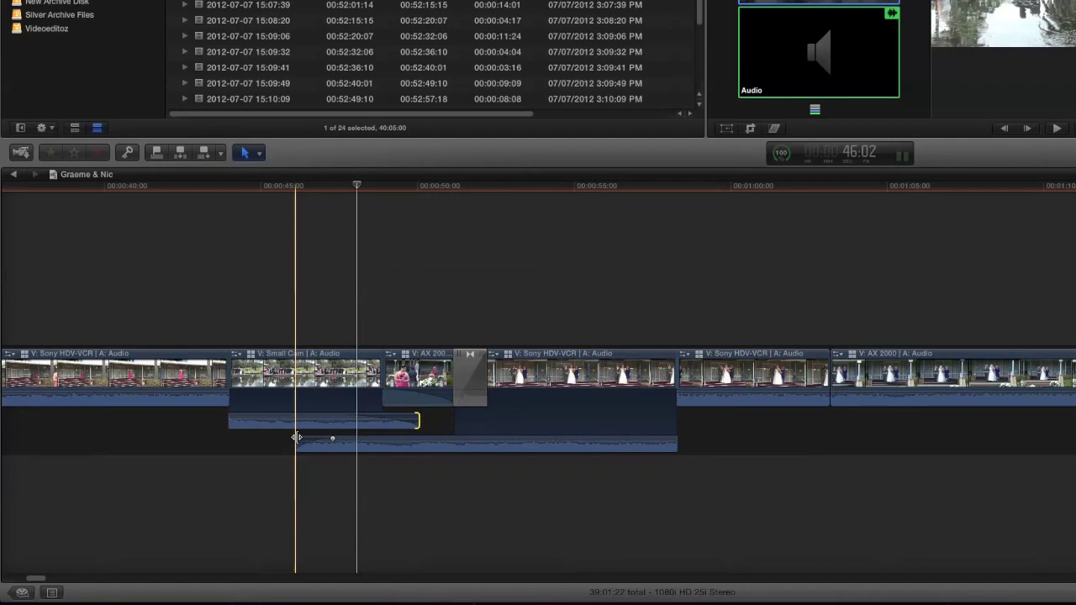
click(416, 419)
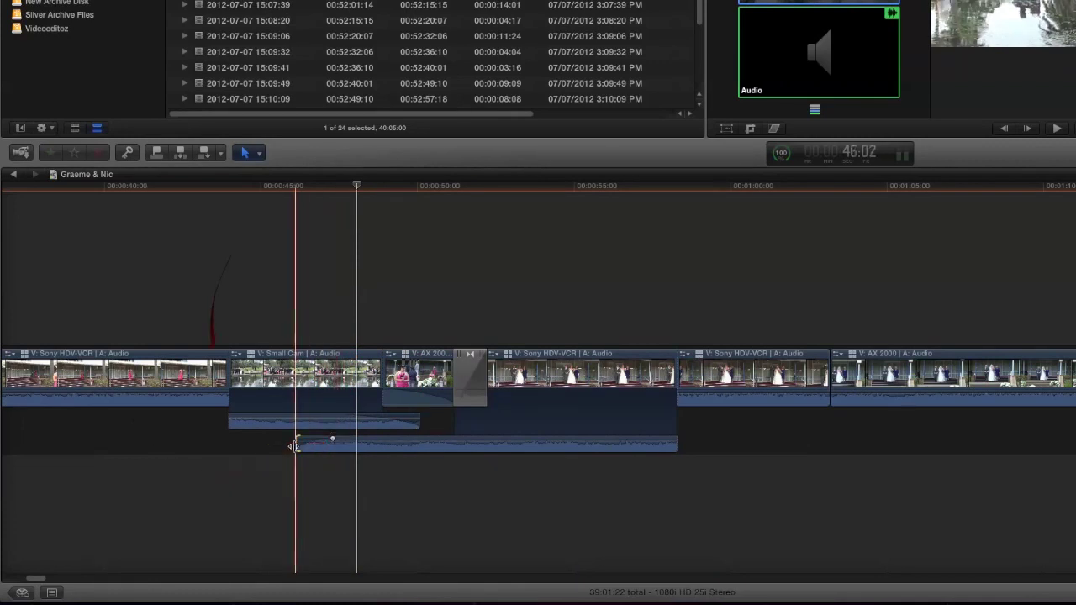
mouse_move(293, 445)
mouse_down()
mouse_move(270, 446)
mouse_move(307, 443)
mouse_up()
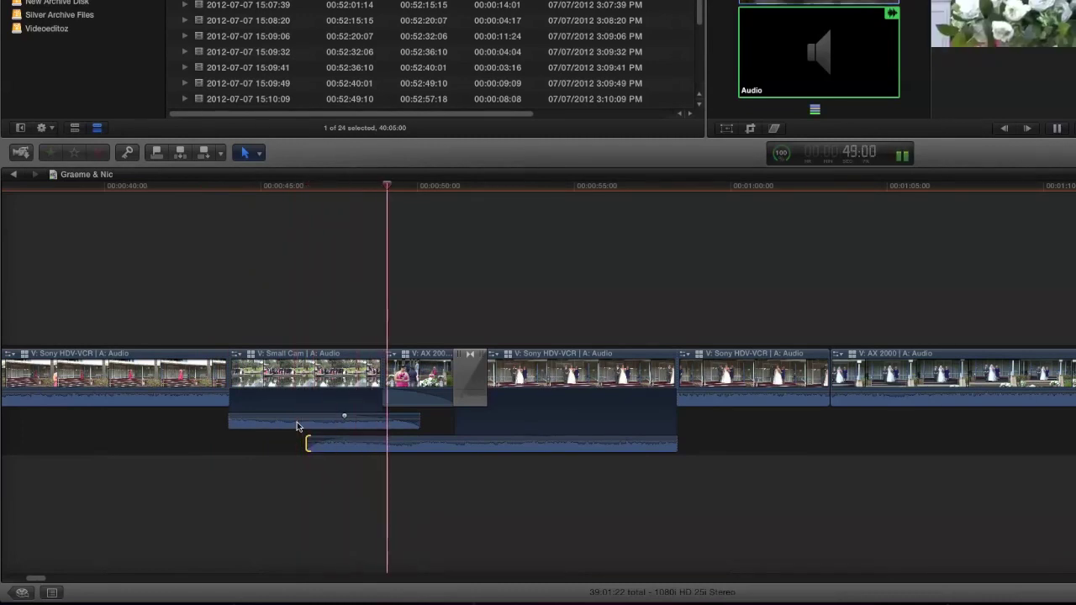
click(348, 432)
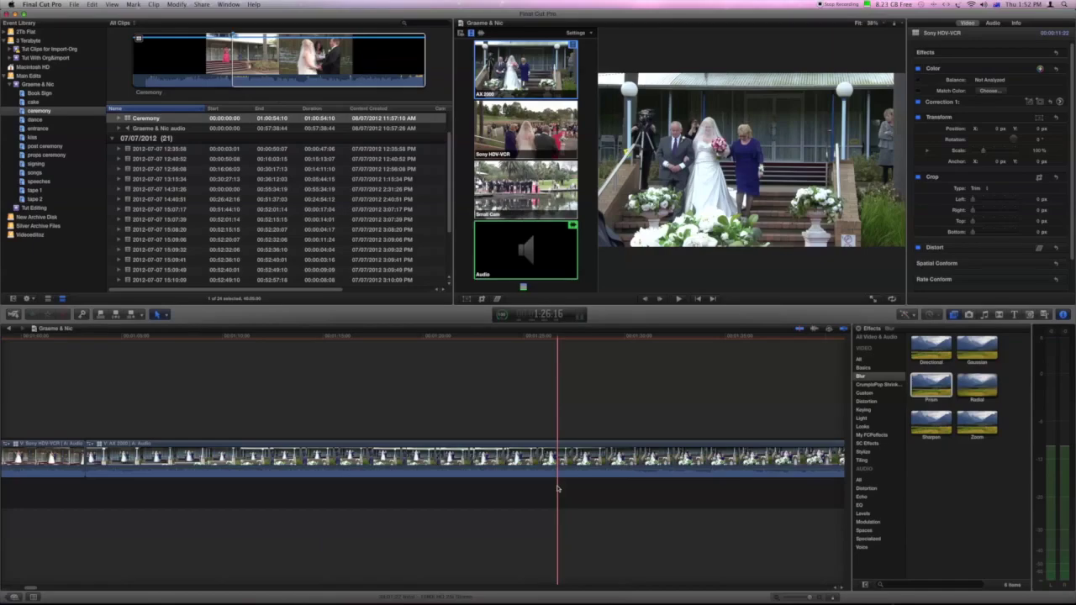
- Skim the long AX 2000 segment from about 1:26:16 to 1:50:14
drag(557, 487, 514, 456)
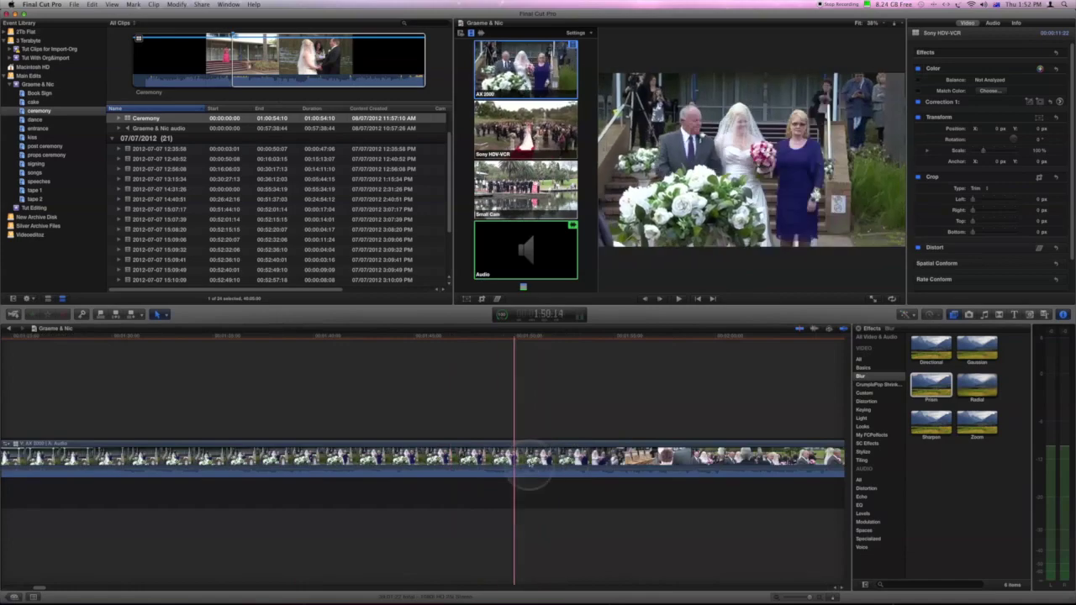